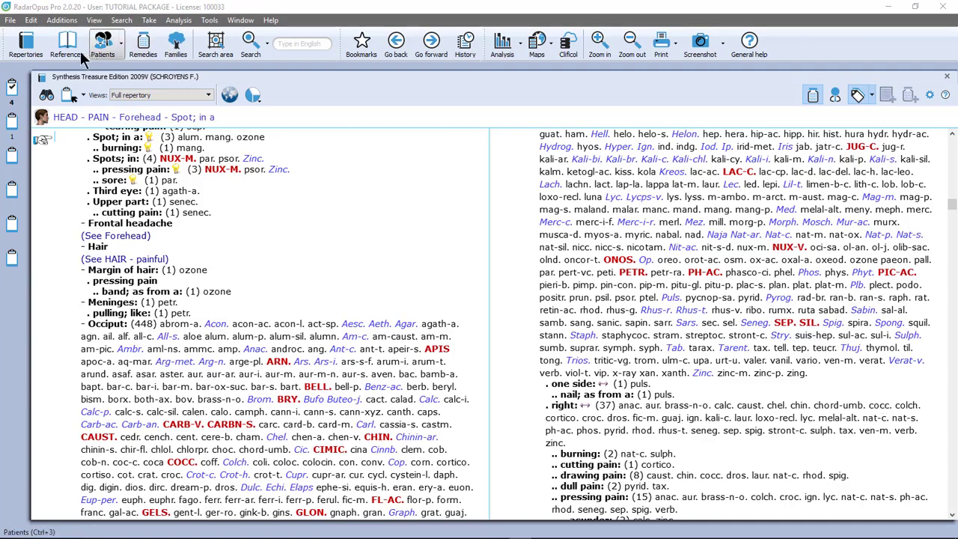
Open the English Kent repertory from the repertory list, and switch back to the Synthesis Treasure Edition 2009V
{"action": "left_click", "coordinate": [27, 45]}
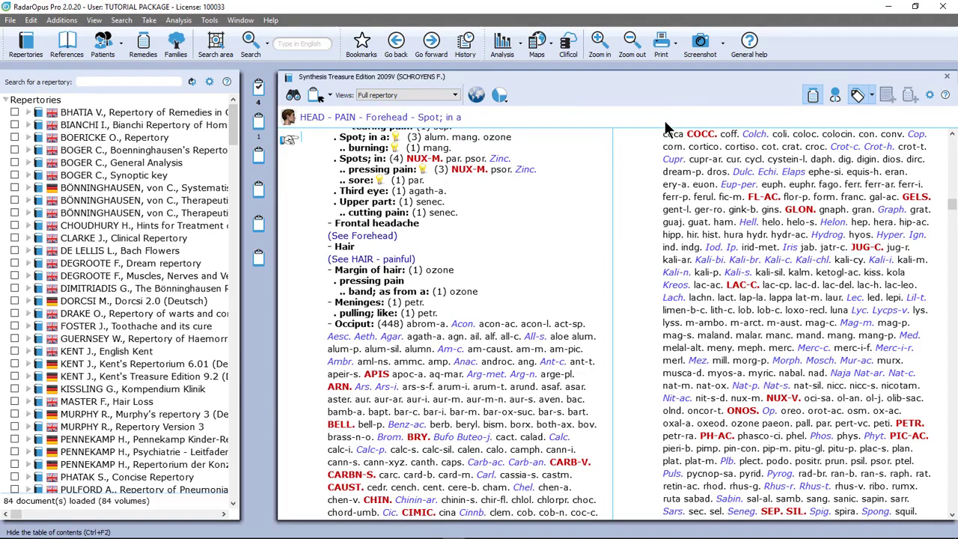
{"action": "double_click", "coordinate": [139, 351]}
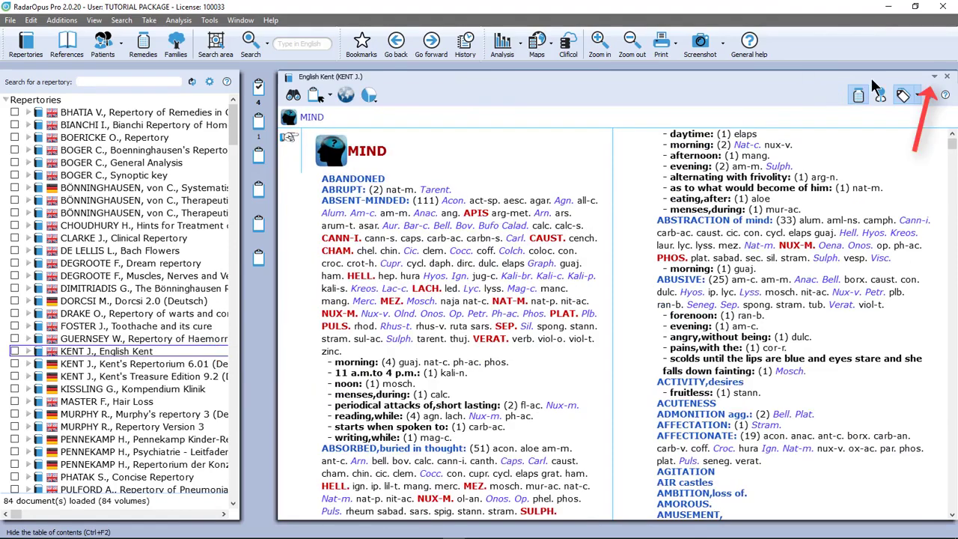
{"action": "left_click", "coordinate": [935, 76]}
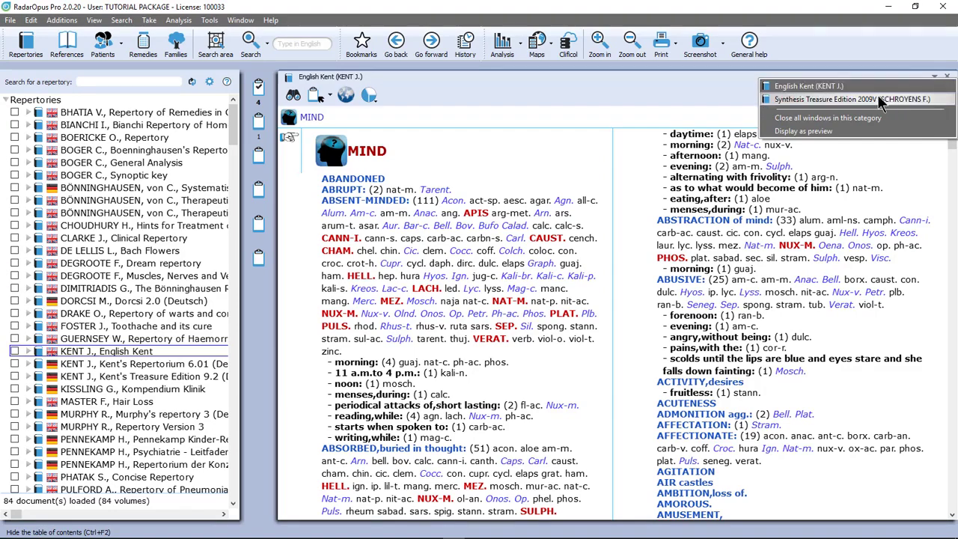
{"action": "left_click", "coordinate": [881, 101]}
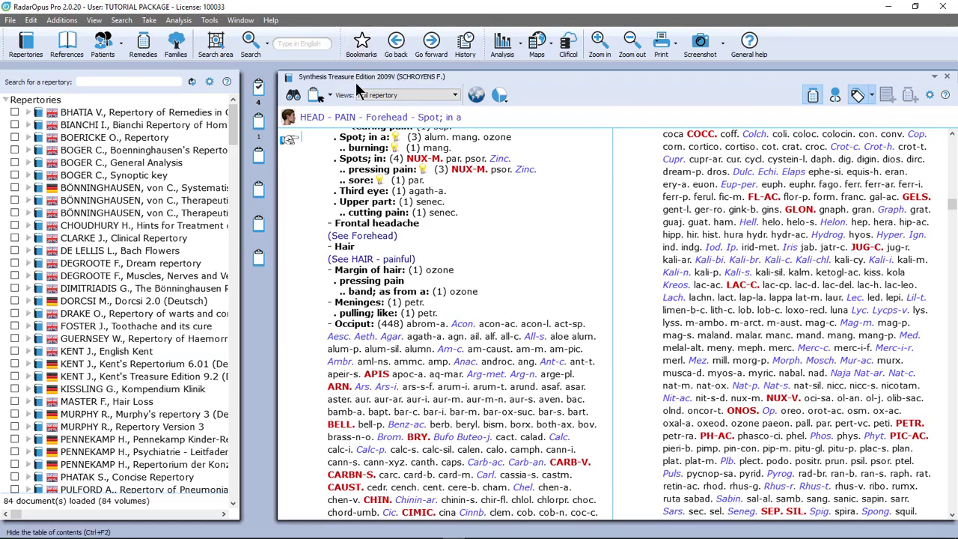
List the references without a search filter and open "The Materia Medica of some Important Nosodes"
{"action": "left_click", "coordinate": [68, 47]}
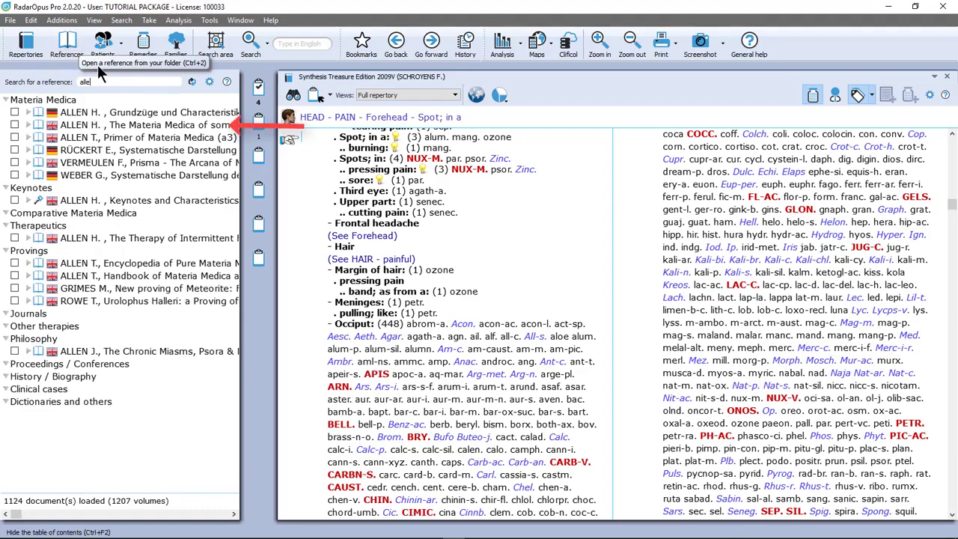
{"action": "key", "text": "BackSpace"}
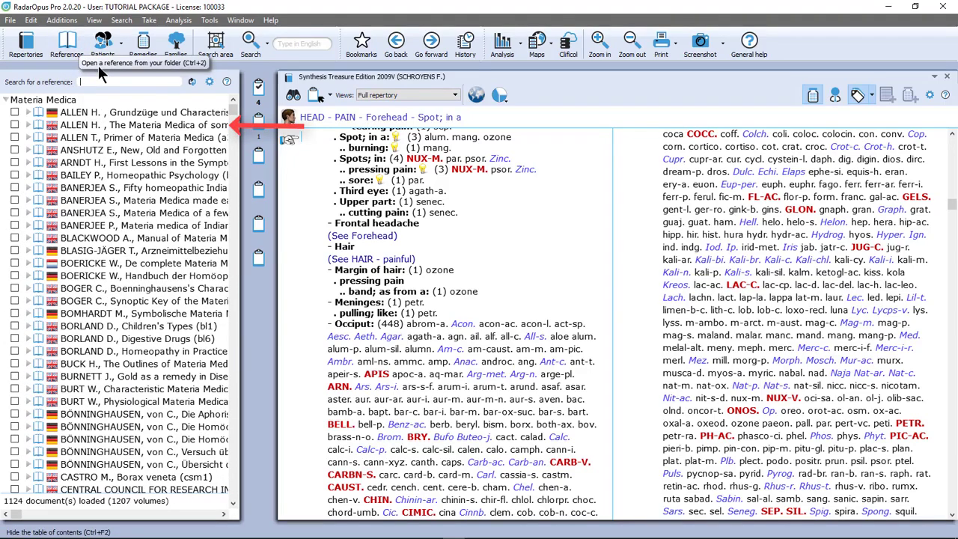
{"action": "double_click", "coordinate": [107, 126]}
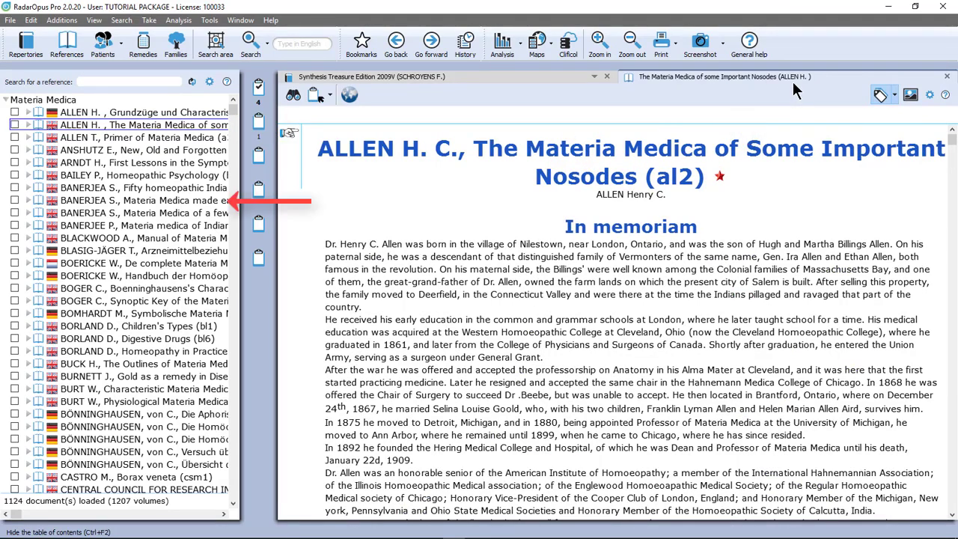
Open the reference "Materia Medica made easy" and return to the Synthesis Treasure Edition 2009V
{"action": "double_click", "coordinate": [160, 200]}
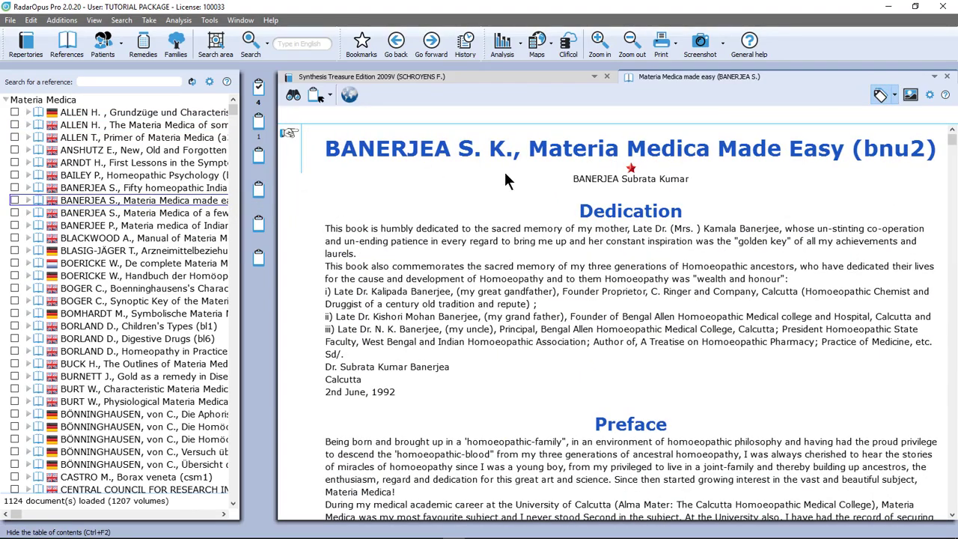
{"action": "left_click", "coordinate": [935, 77]}
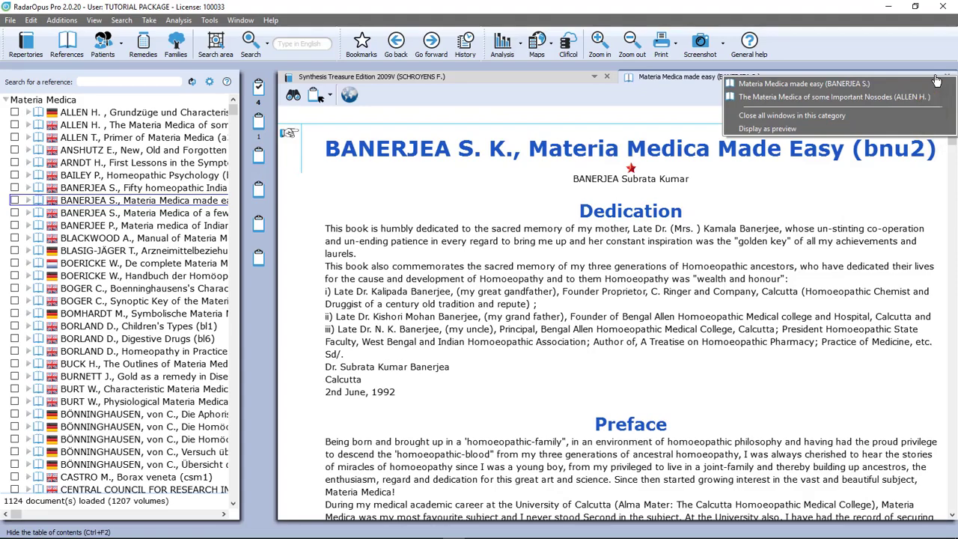
{"action": "left_click", "coordinate": [479, 77]}
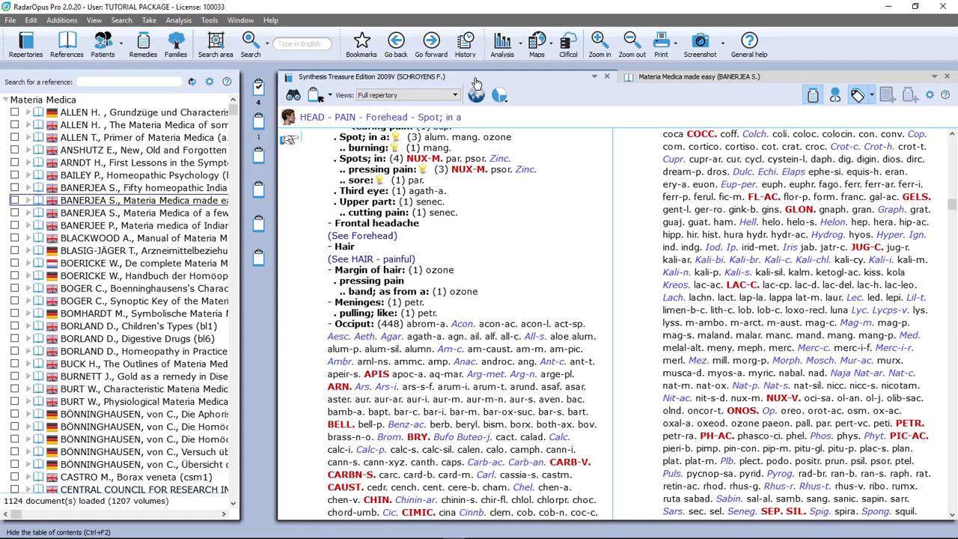
Go to the rubric GENERALS - FOOD AND DRINKS - fat - agg. by entering ge, foo, fat and ag in the repertory's navigation window
{"action": "left_click", "coordinate": [269, 42]}
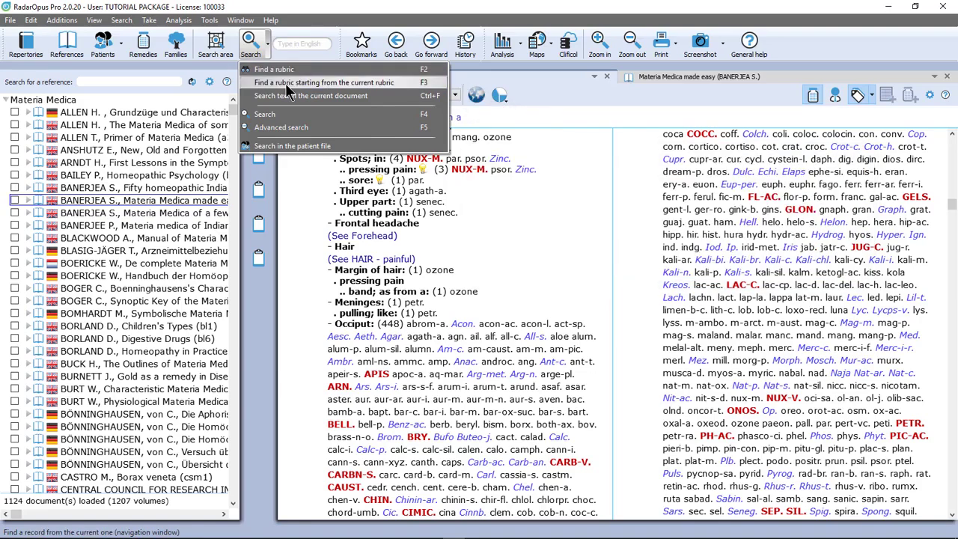
{"action": "left_click", "coordinate": [561, 198]}
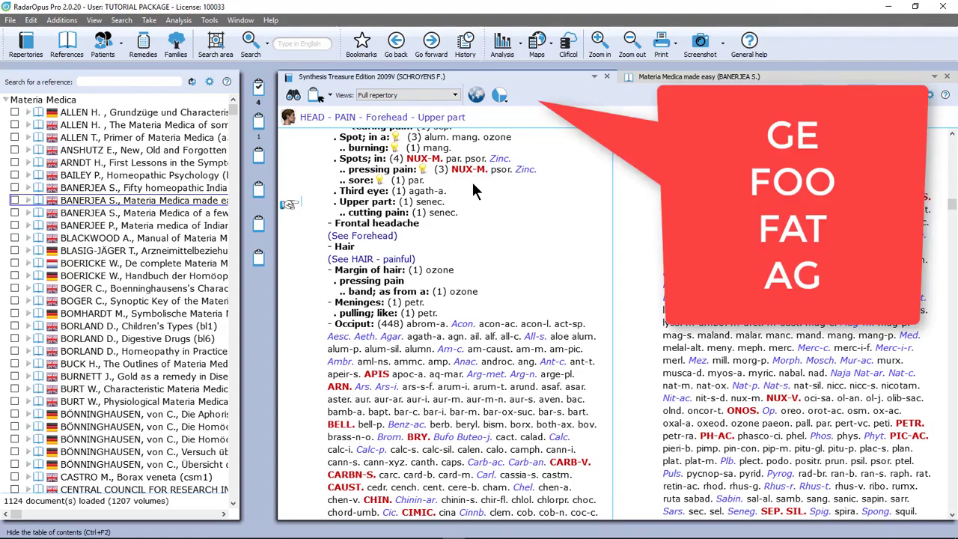
{"action": "type", "text": "ge"}
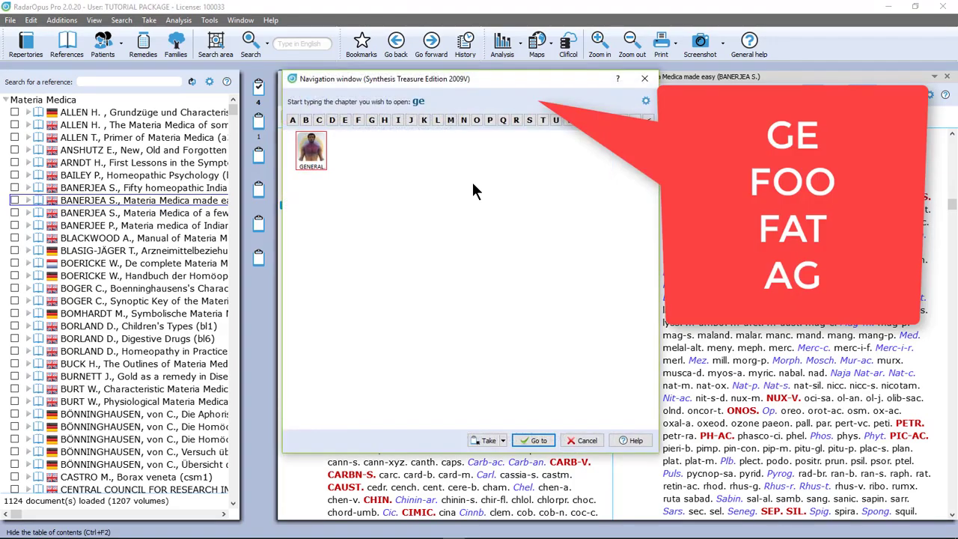
{"action": "key", "text": "Return"}
{"action": "type", "text": "foo"}
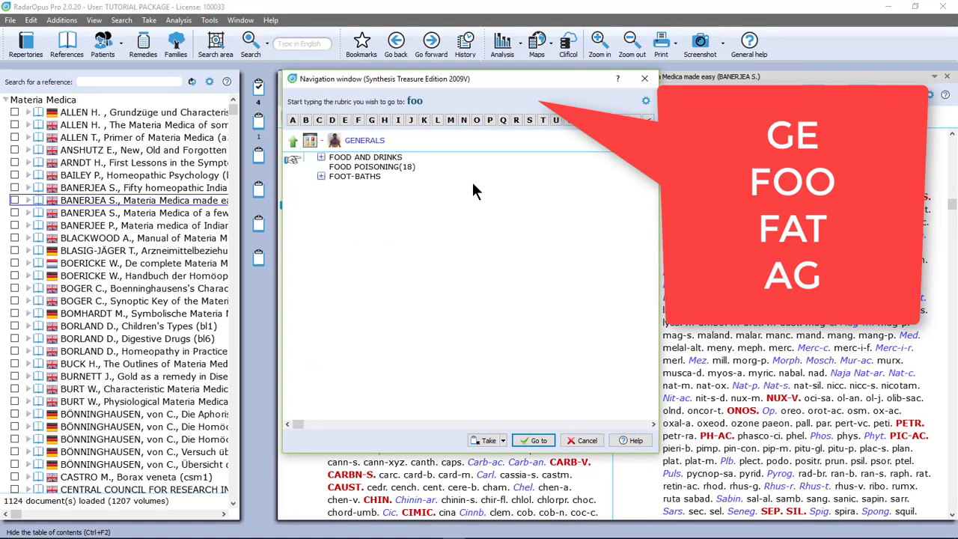
{"action": "key", "text": "Return"}
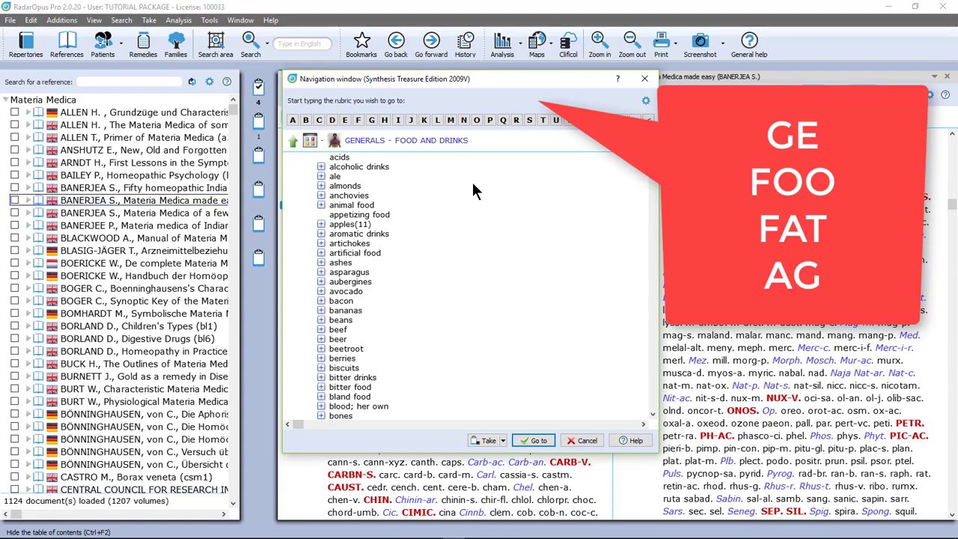
{"action": "type", "text": "fat"}
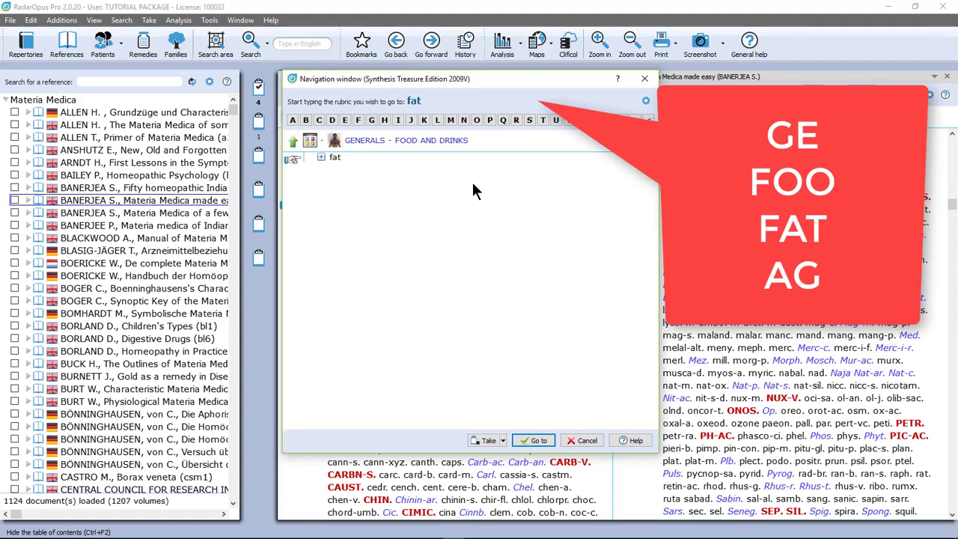
{"action": "key", "text": "Return"}
{"action": "type", "text": "ag"}
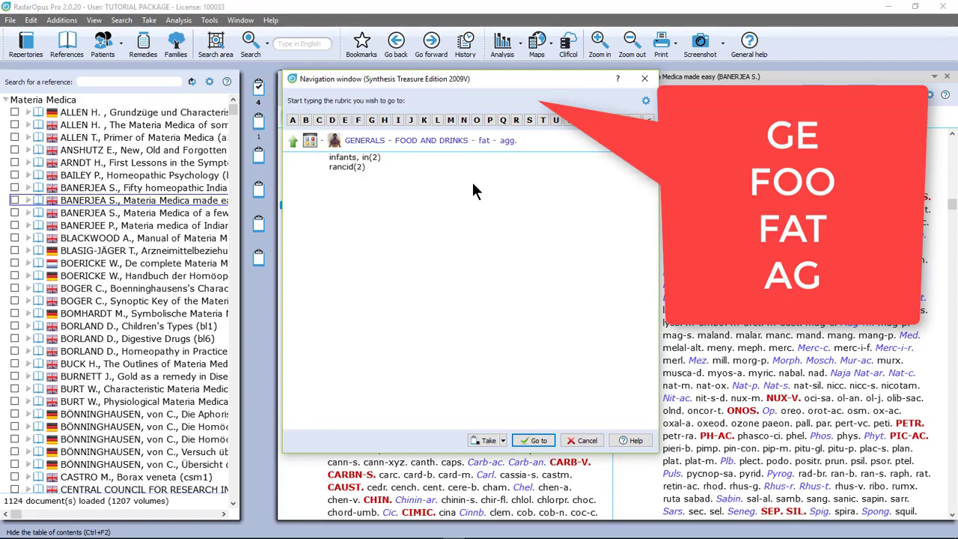
{"action": "key", "text": "Return"}
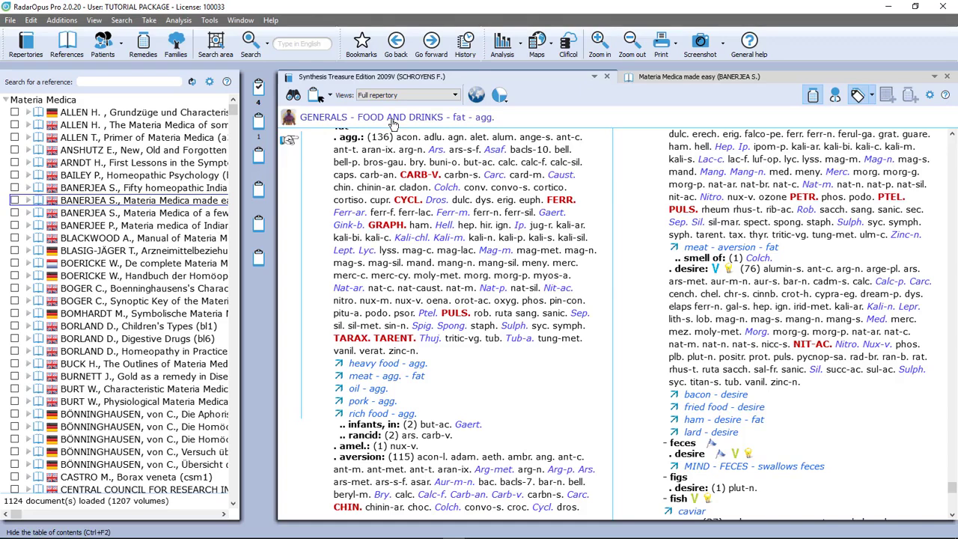
From the FOOD AND DRINKS level of the current rubric path, go to the rubric butter - agg
{"action": "left_click", "coordinate": [392, 123]}
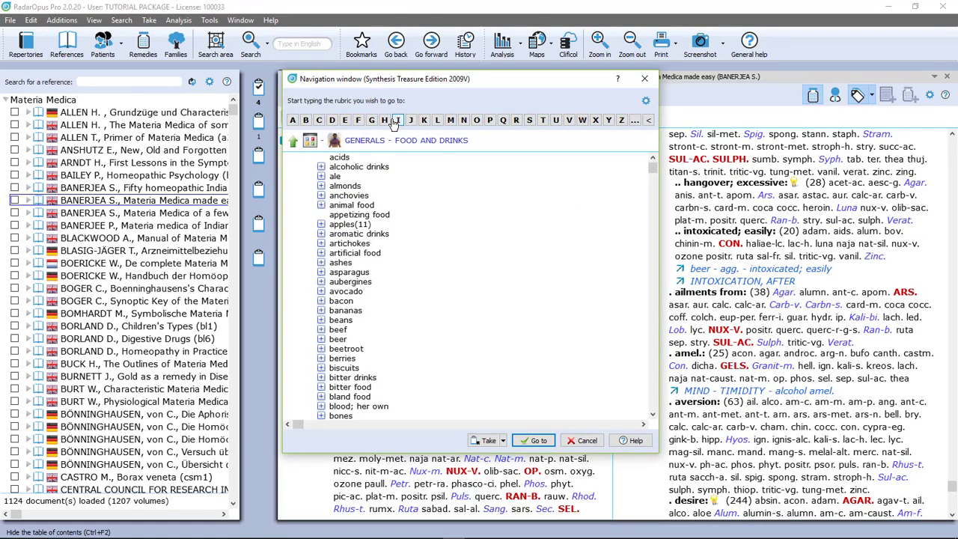
{"action": "type", "text": "but"}
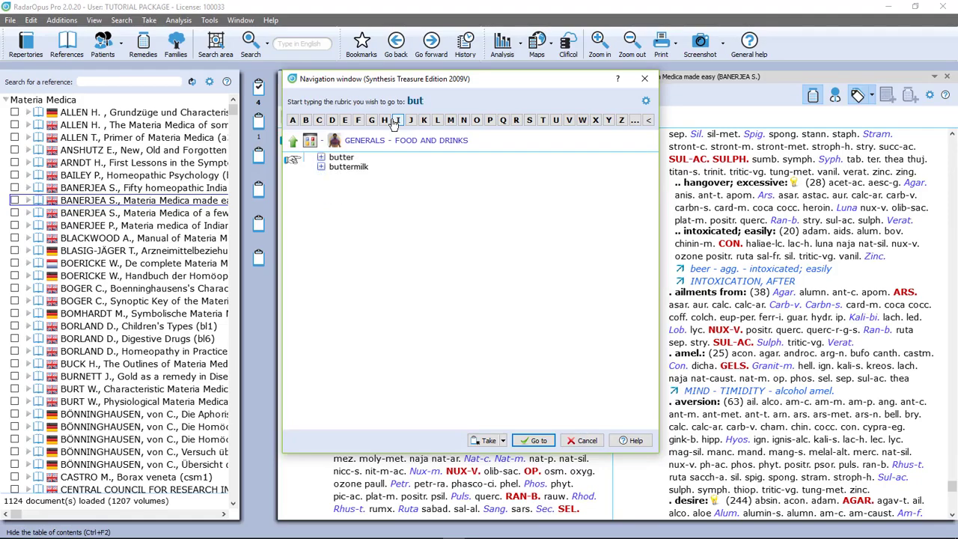
{"action": "key", "text": "Return"}
{"action": "type", "text": "a"}
{"action": "key", "text": "Return"}
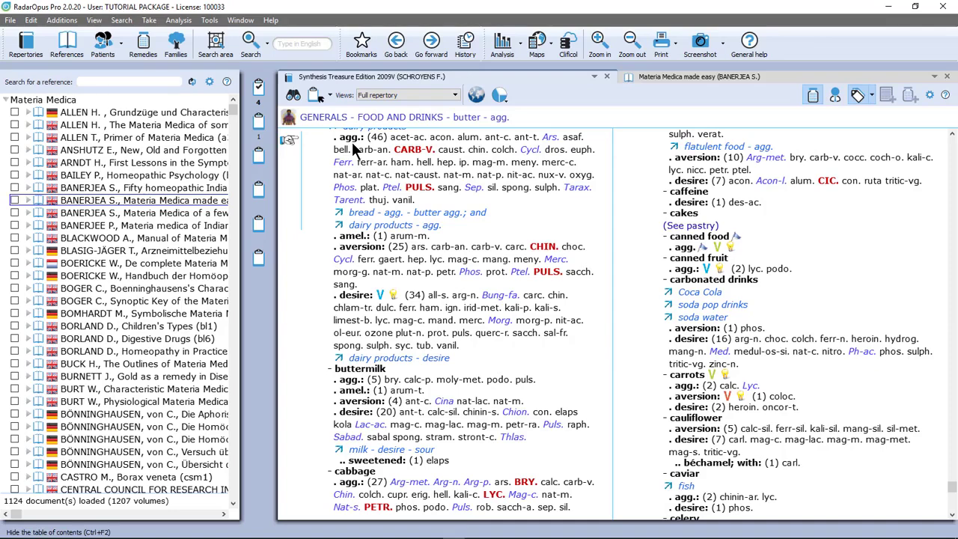
Show the analysis of Clipboard 1 and open its fourth rubric, HEAD - PAIN - Forehead - Spot; in a, in the repertory
{"action": "left_click", "coordinate": [259, 87]}
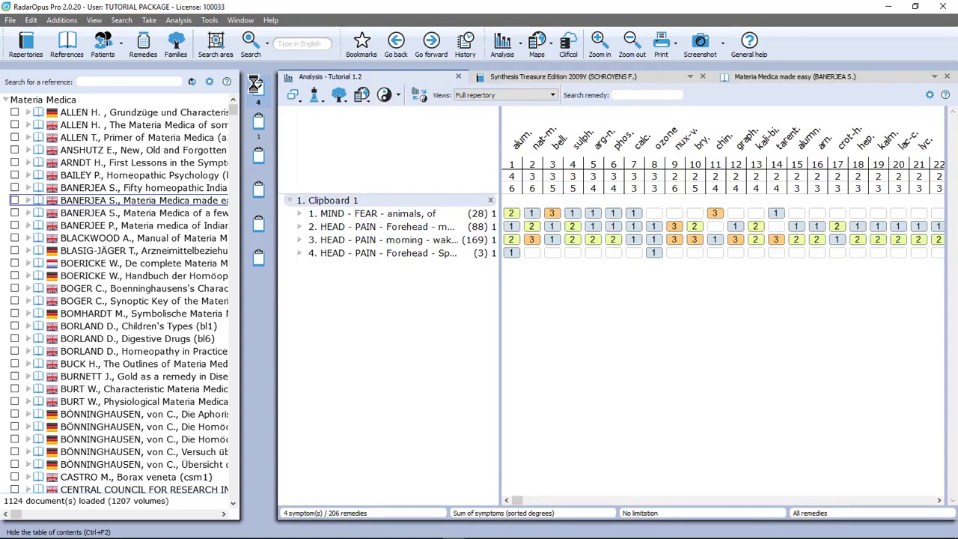
{"action": "left_click", "coordinate": [380, 254]}
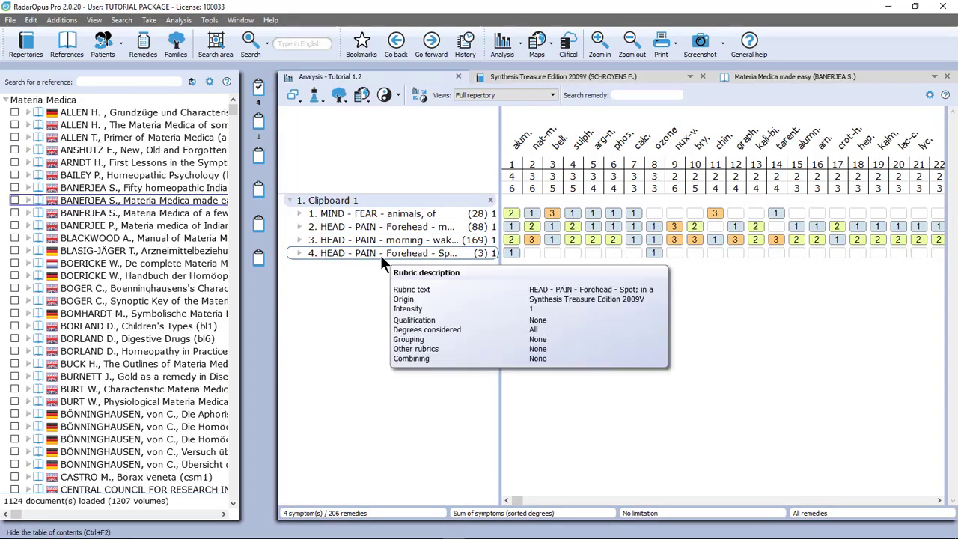
{"action": "double_click", "coordinate": [380, 253]}
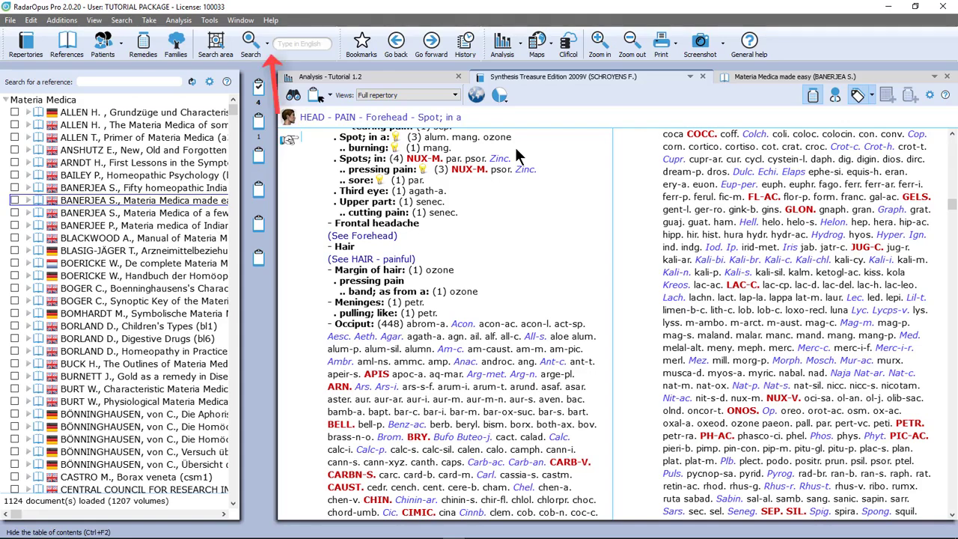
Start a new search limited to the current document and enter the words "pain spot head"
{"action": "left_click", "coordinate": [253, 45]}
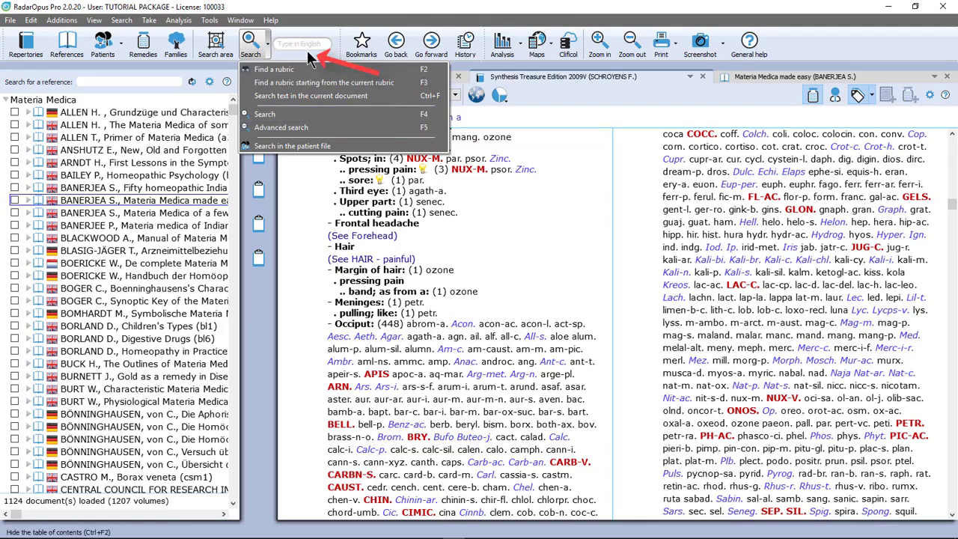
{"action": "left_click", "coordinate": [567, 218]}
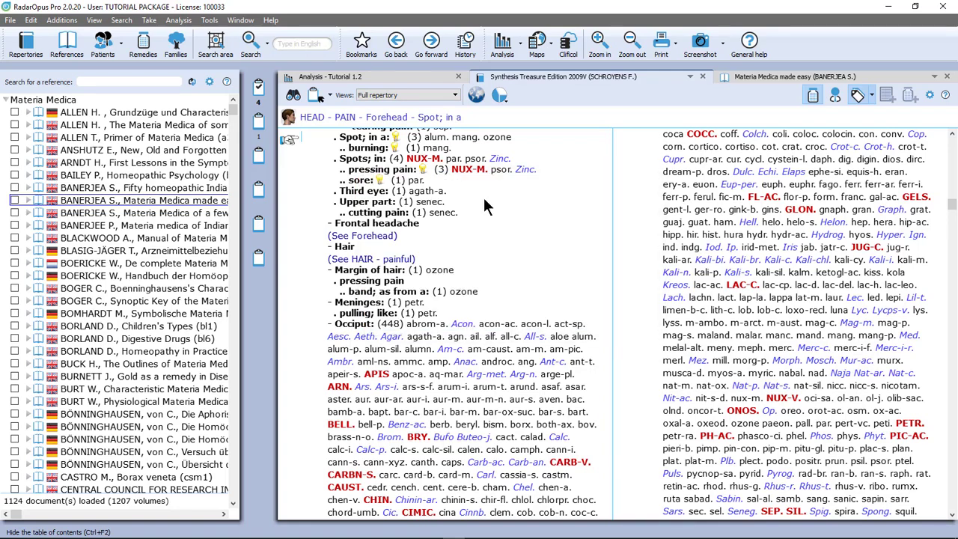
{"action": "key", "text": "question"}
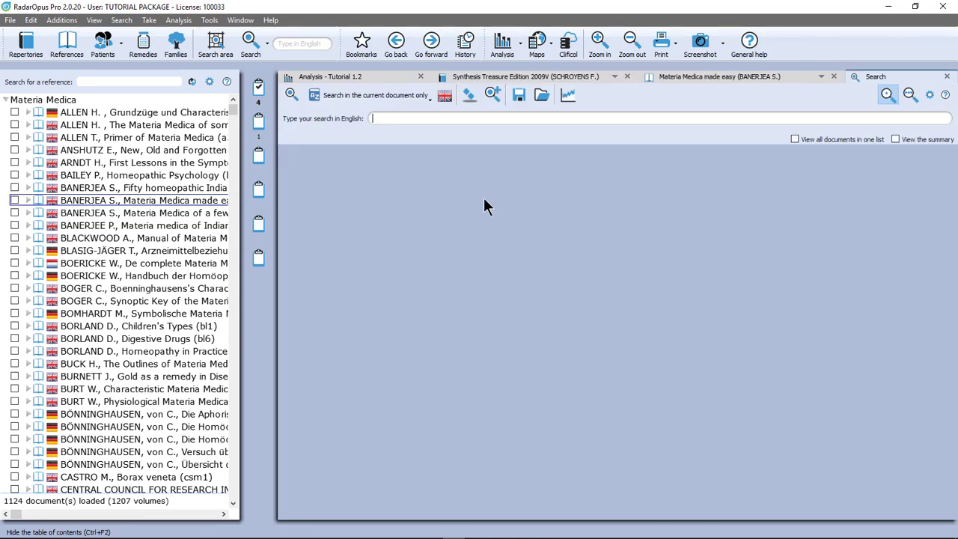
{"action": "type", "text": "pain spot "}
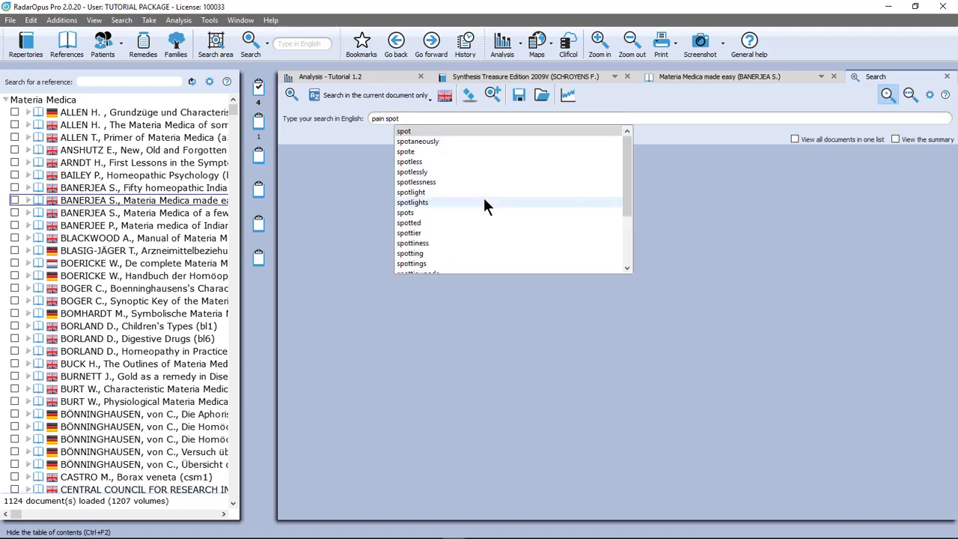
{"action": "type", "text": "head"}
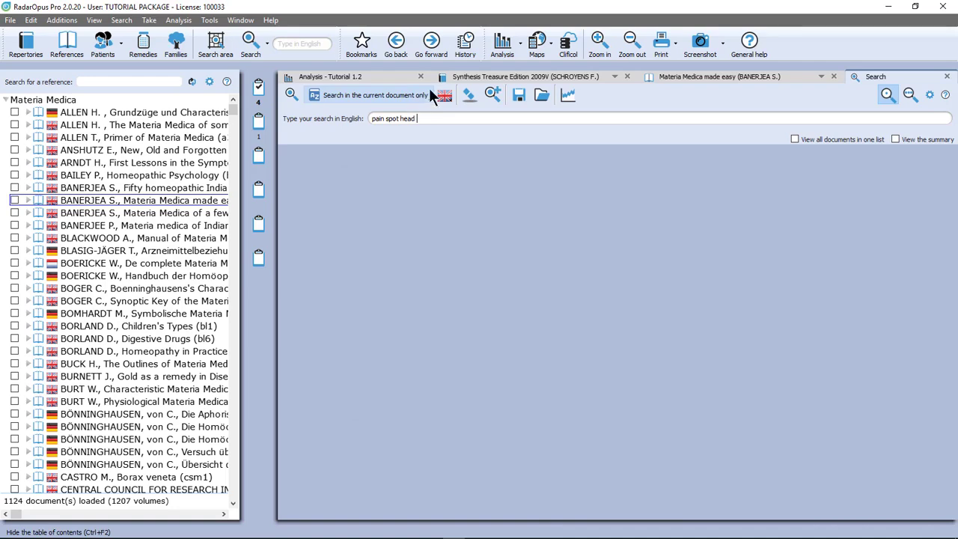
View the open Synthesis repertory and the Tutorial 1.2 analysis, and return to the search
{"action": "left_click", "coordinate": [476, 79]}
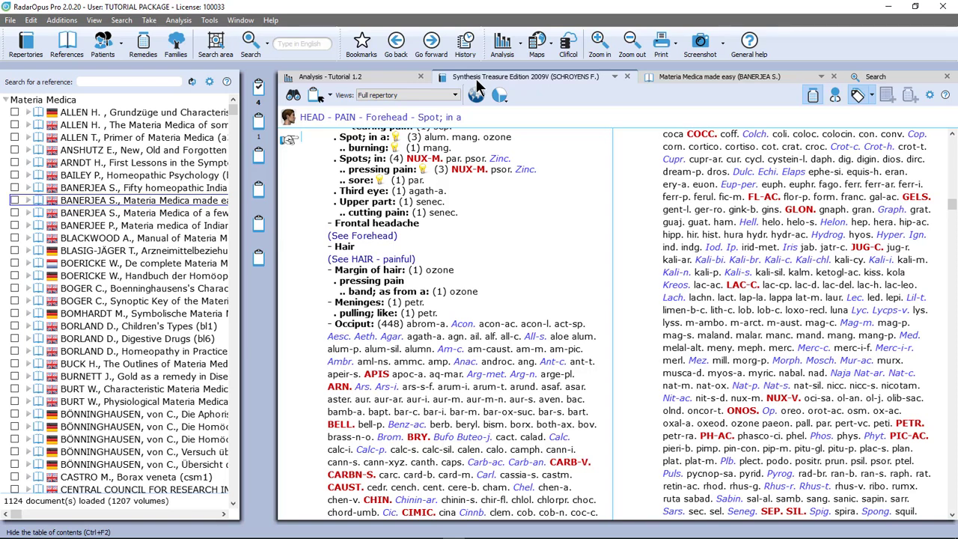
{"action": "left_click", "coordinate": [388, 78]}
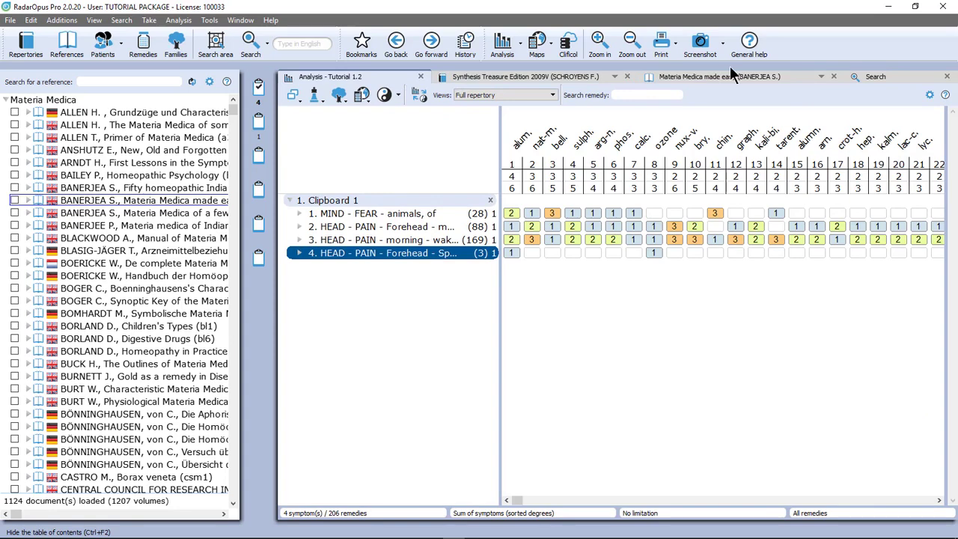
{"action": "left_click", "coordinate": [893, 75]}
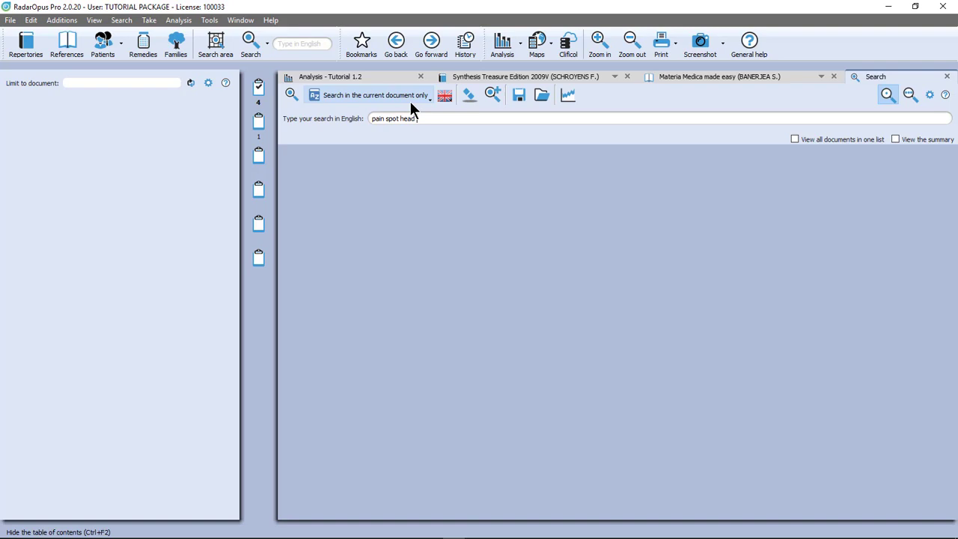
Run the search in the current document and browse the matching head pain rubrics with the table of contents hidden
{"action": "left_click", "coordinate": [291, 94]}
{"action": "key", "text": "ctrl+F2"}
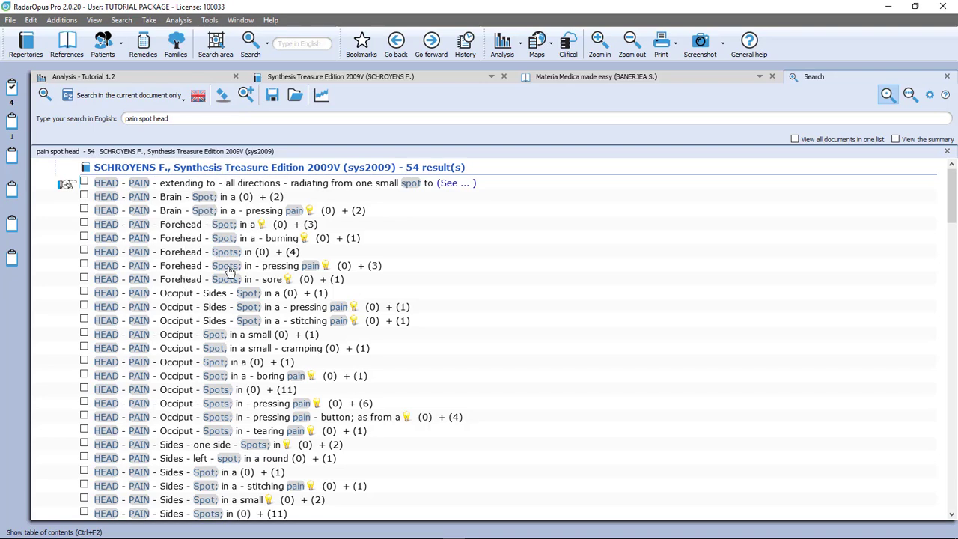
{"action": "scroll", "coordinate": [196, 297], "scroll_direction": "down", "scroll_amount": 3}
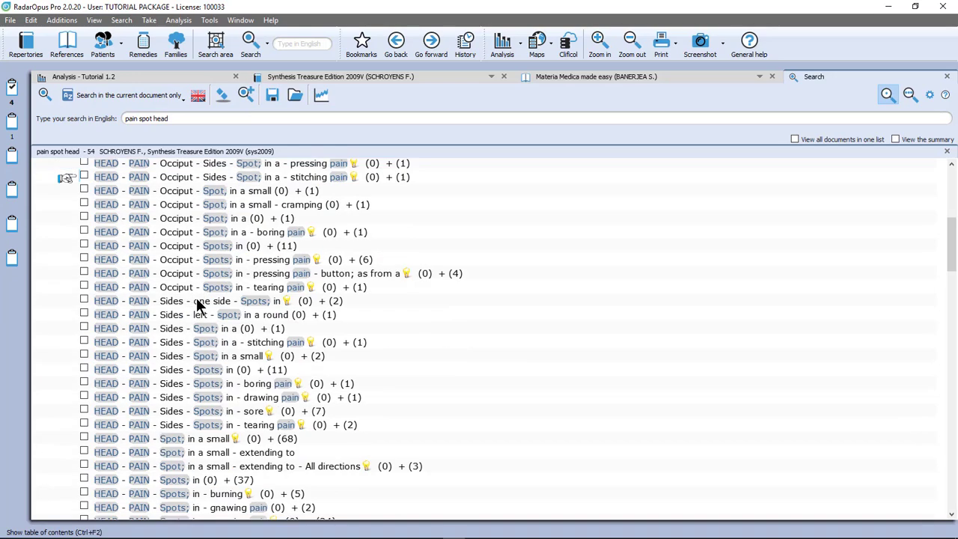
{"action": "scroll", "coordinate": [197, 303], "scroll_direction": "down", "scroll_amount": 6}
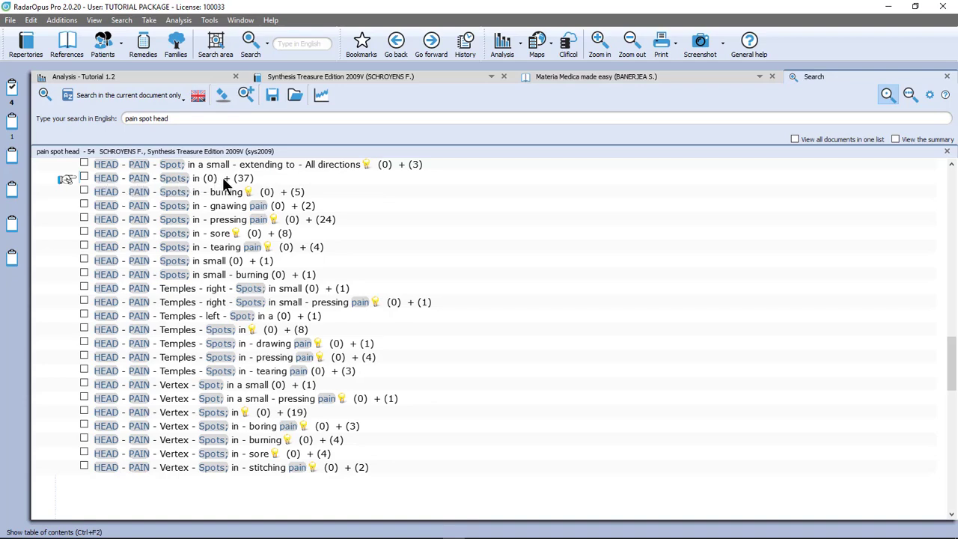
Open the rubric HEAD - PAIN - Spots; in from the search results and take it into Clipboard 1
{"action": "mouse_move", "coordinate": [247, 185]}
{"action": "double_click", "coordinate": [174, 177]}
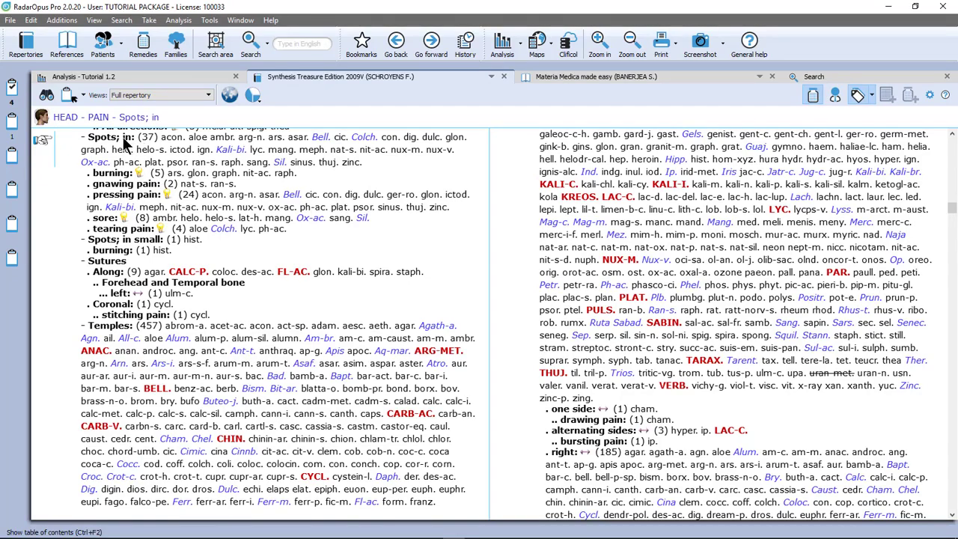
{"action": "left_click_drag", "start_coordinate": [125, 145], "coordinate": [106, 142]}
{"action": "left_click", "coordinate": [83, 97]}
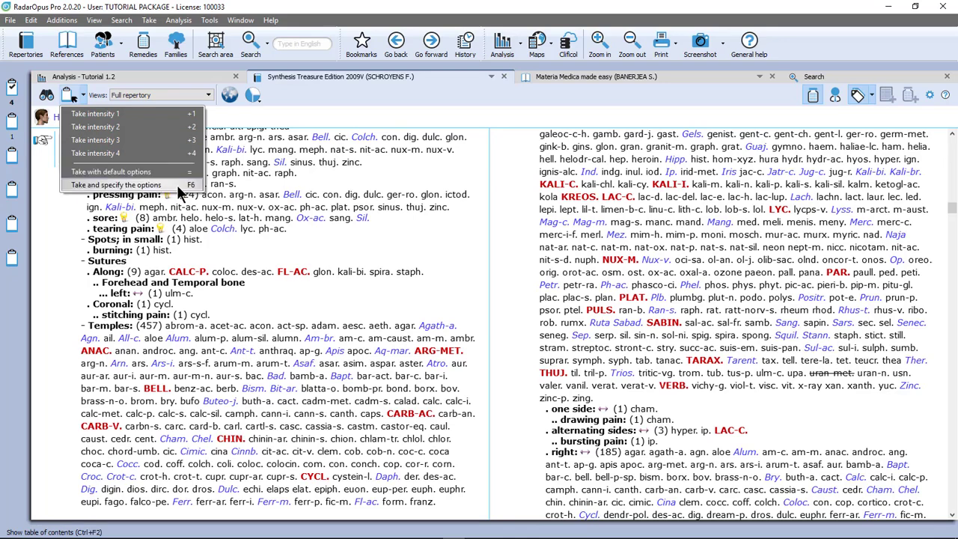
{"action": "left_click", "coordinate": [288, 210]}
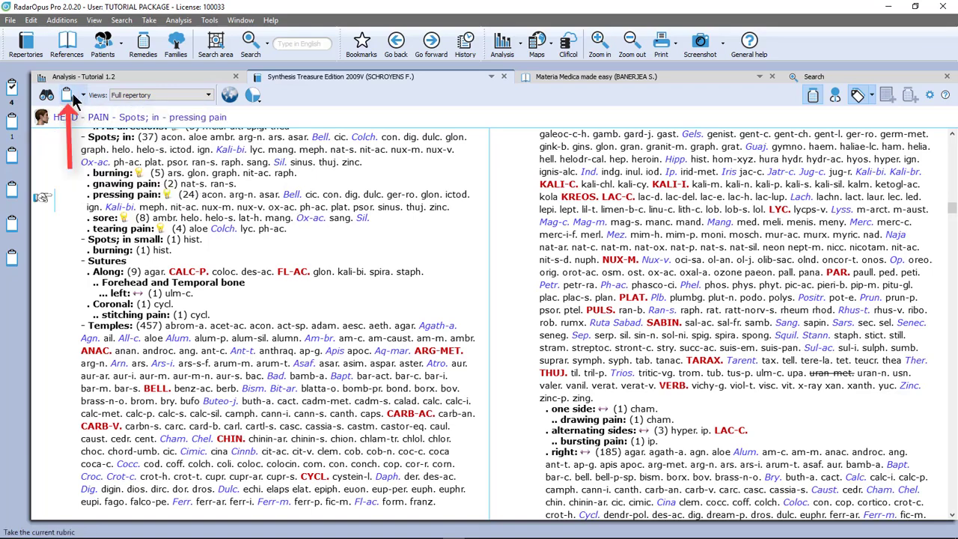
{"action": "left_click", "coordinate": [75, 101]}
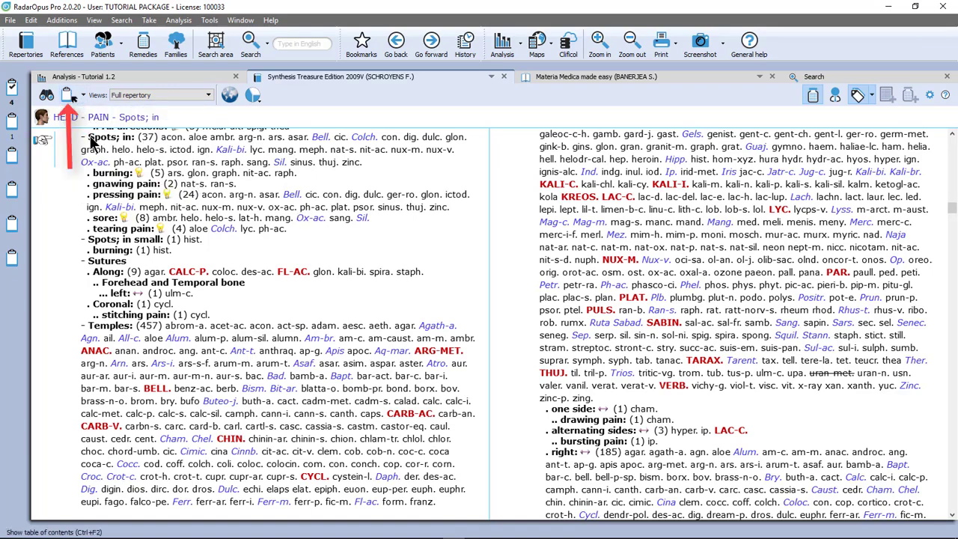
{"action": "left_click", "coordinate": [69, 97]}
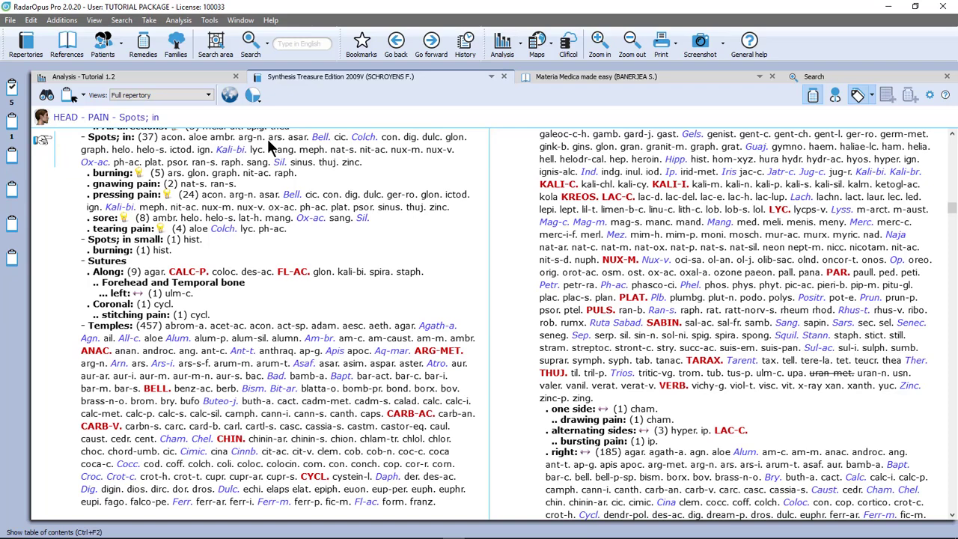
Run a quick search for "pregnant vomit" and open the result STOMACH - VOMITING - pregnancy agg.; during
{"action": "left_click", "coordinate": [295, 43]}
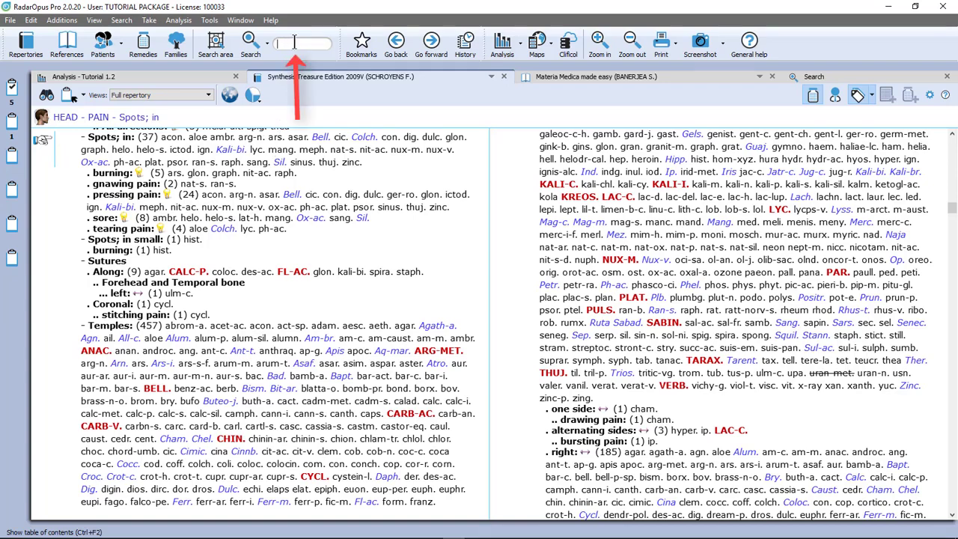
{"action": "type", "text": "pregnan"}
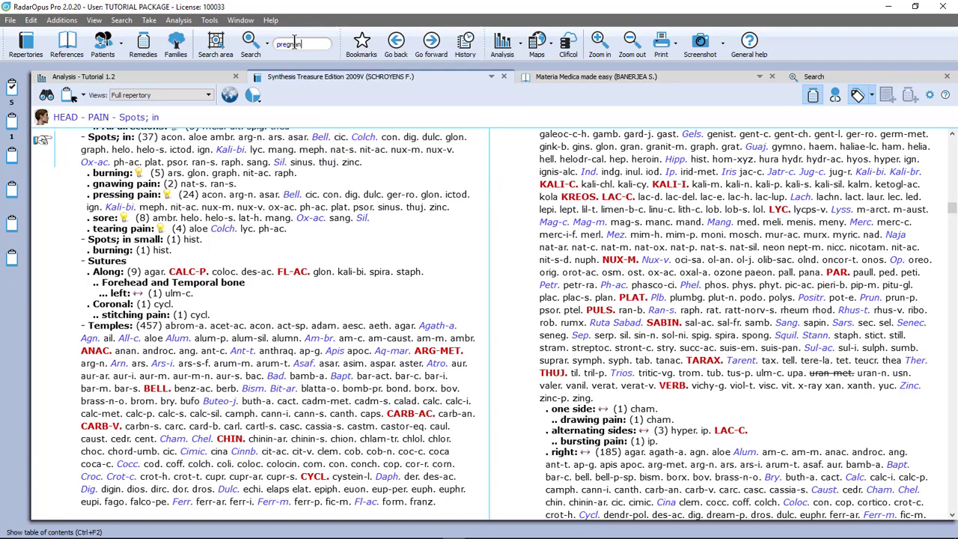
{"action": "type", "text": "t vomit"}
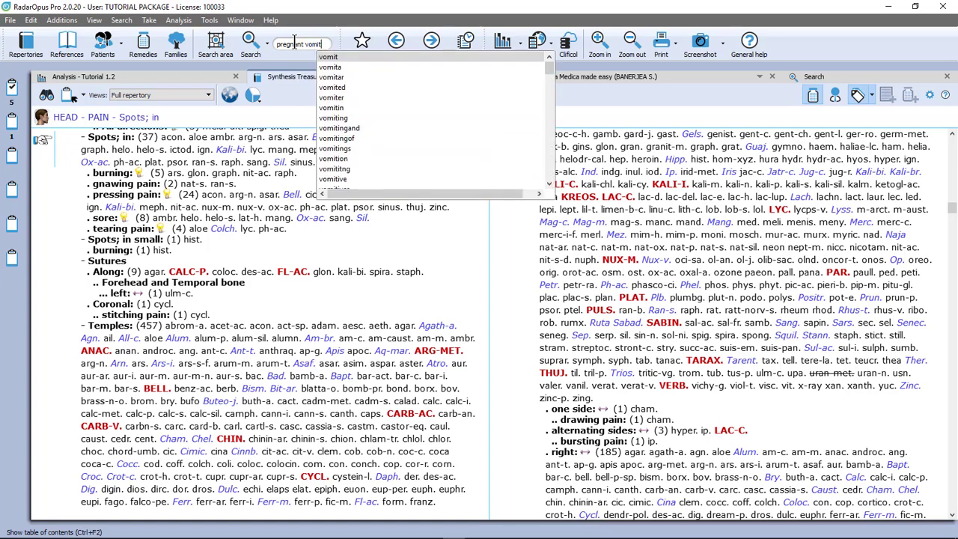
{"action": "key", "text": "Return"}
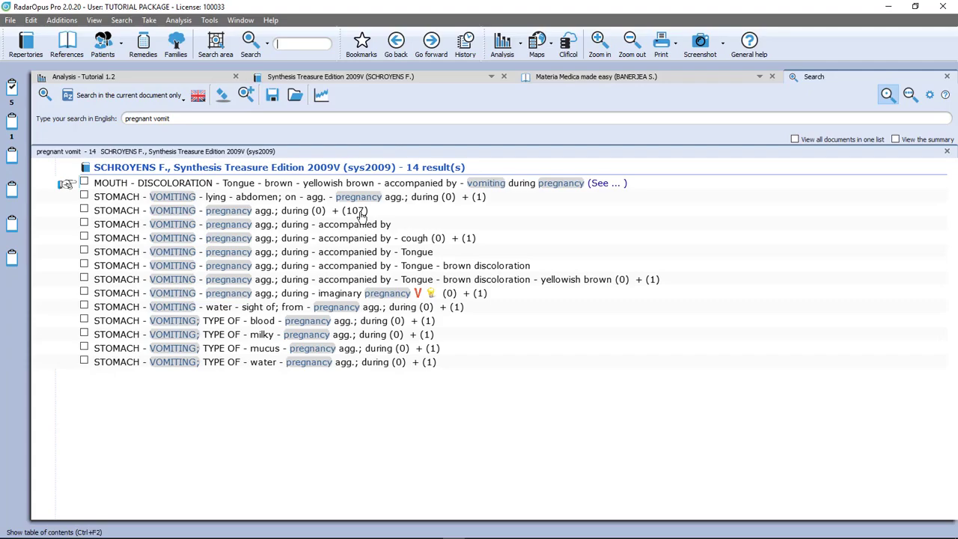
{"action": "mouse_move", "coordinate": [362, 214]}
{"action": "double_click", "coordinate": [224, 216]}
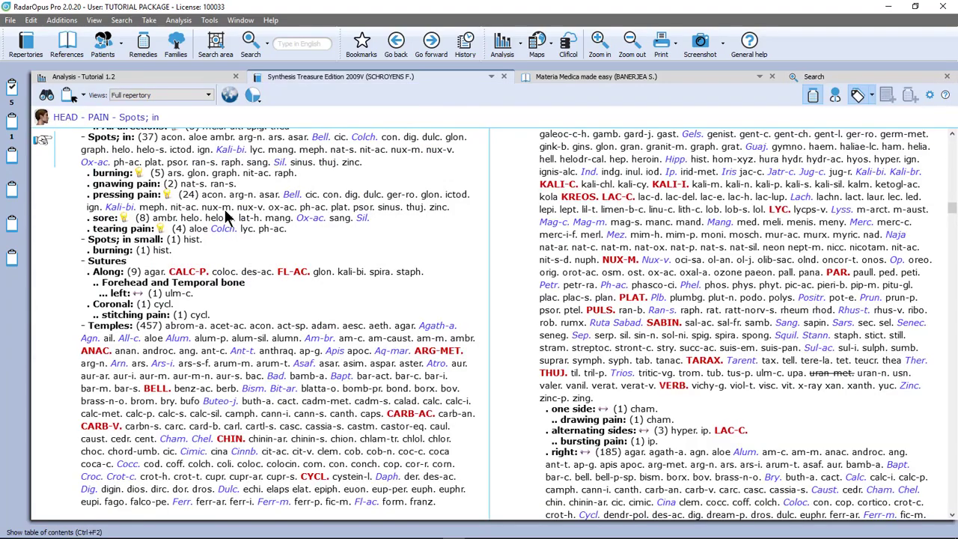
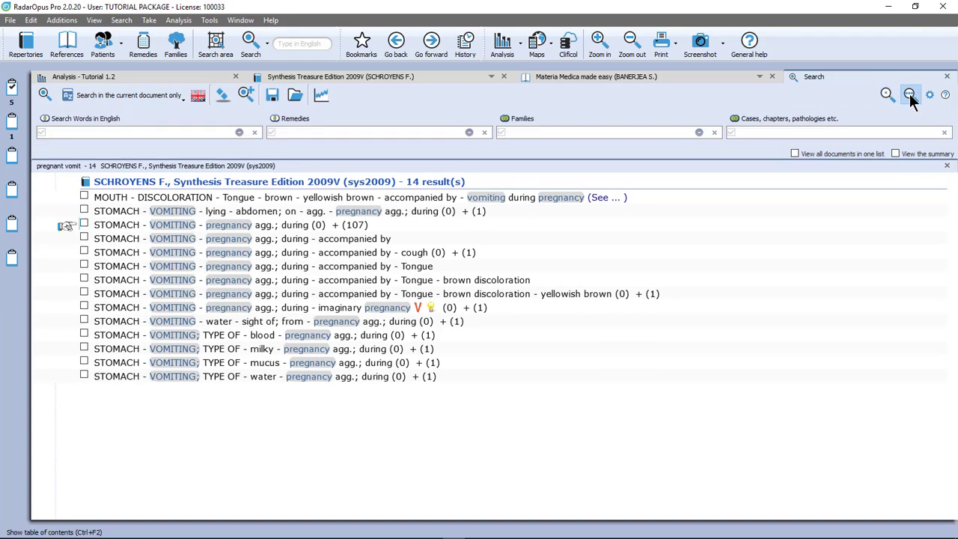
Clear the advanced search, search the current document for the separate words head, nail and pain, and browse the matching rubrics
{"action": "left_click", "coordinate": [223, 94]}
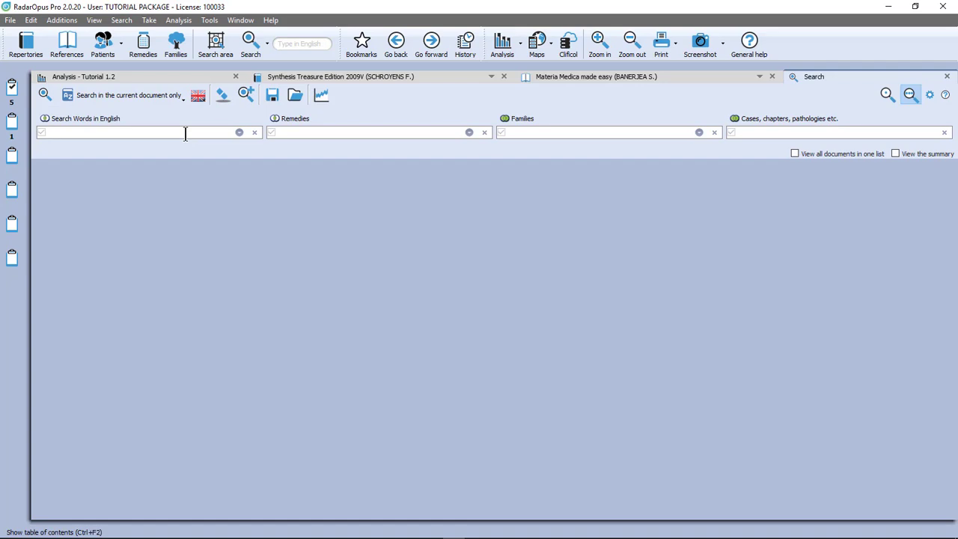
{"action": "type", "text": "head"}
{"action": "key", "text": "Return"}
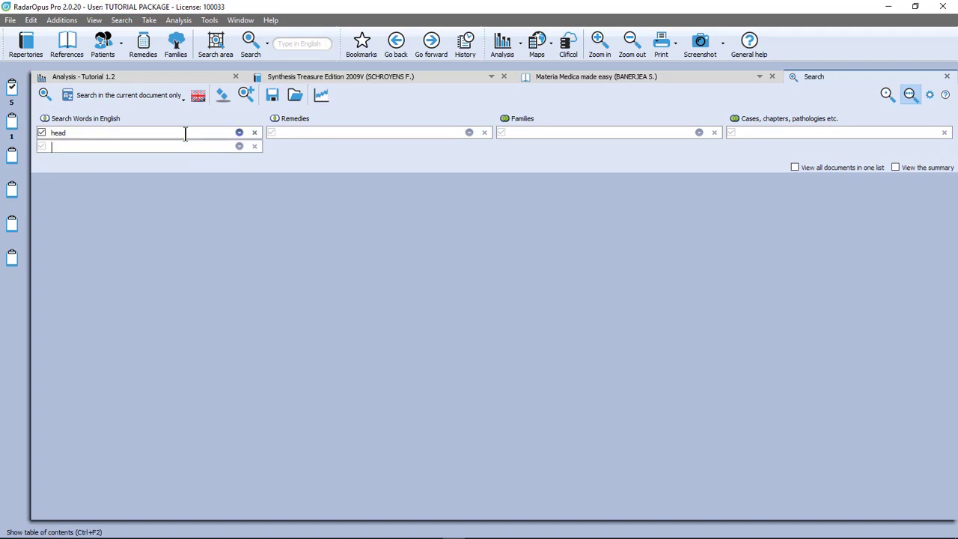
{"action": "type", "text": "nail"}
{"action": "key", "text": "Return"}
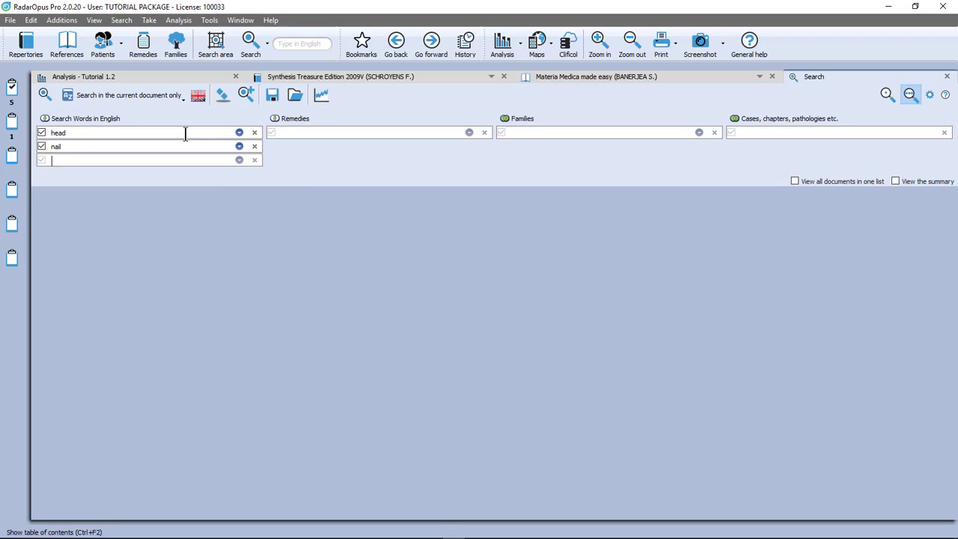
{"action": "type", "text": "pain"}
{"action": "key", "text": "Return"}
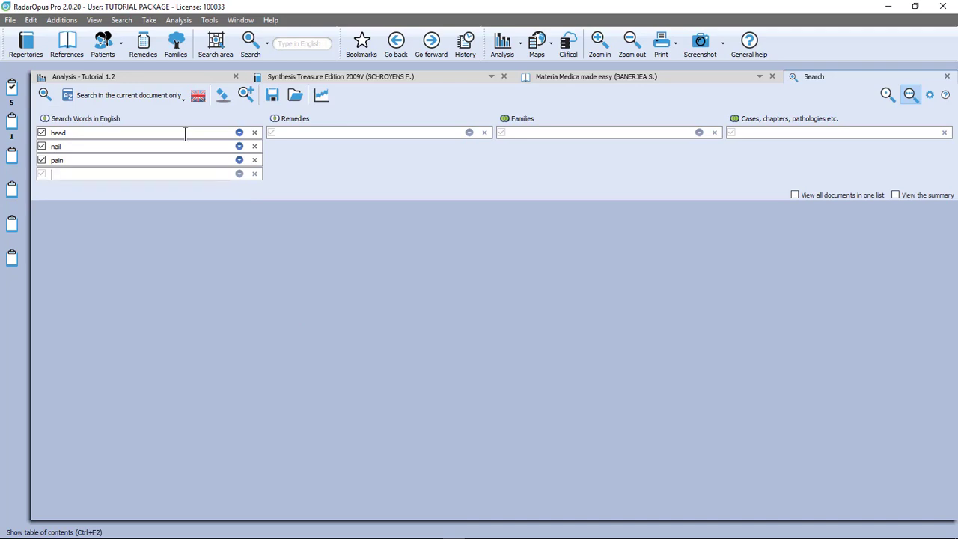
{"action": "left_click", "coordinate": [132, 95]}
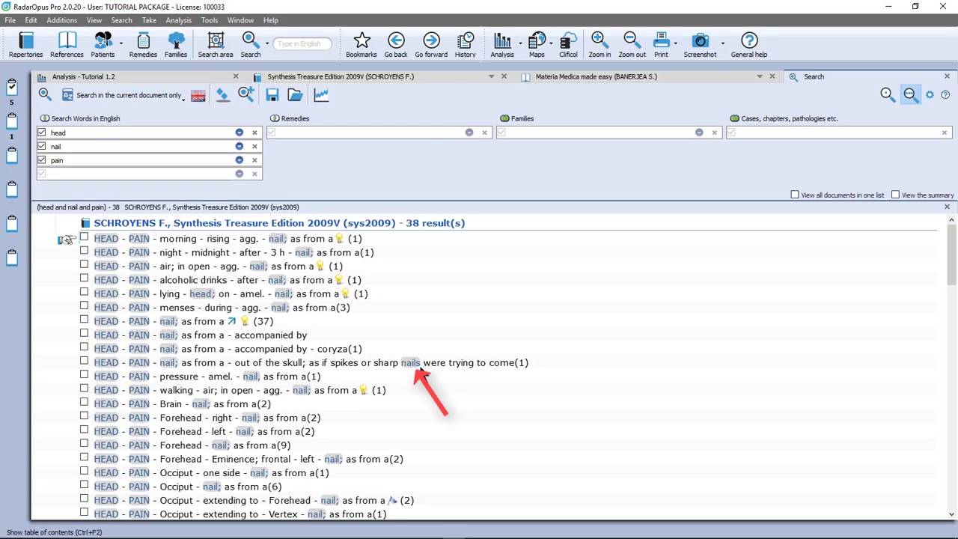
{"action": "scroll", "coordinate": [422, 374], "scroll_direction": "down", "scroll_amount": 10}
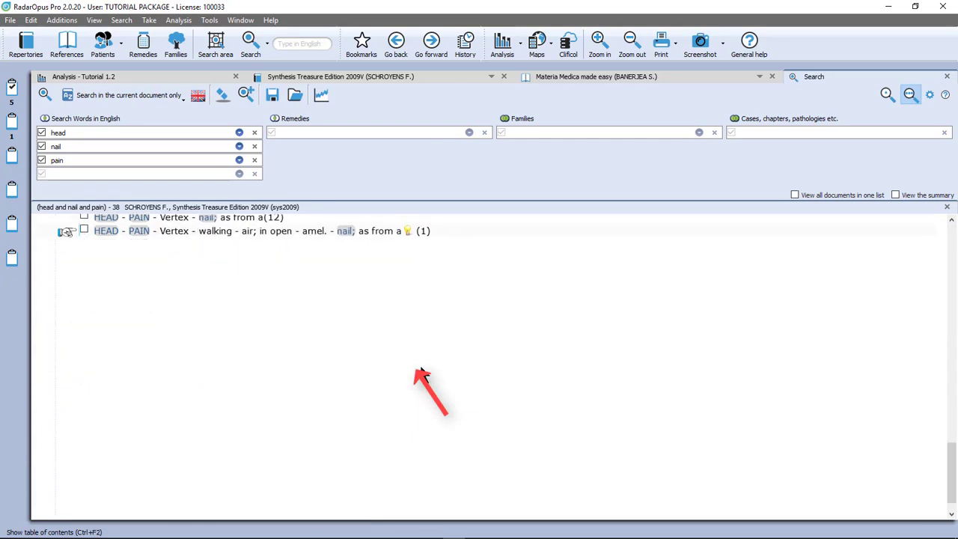
{"action": "scroll", "coordinate": [422, 372], "scroll_direction": "up", "scroll_amount": 4}
{"action": "scroll", "coordinate": [421, 374], "scroll_direction": "up", "scroll_amount": 1}
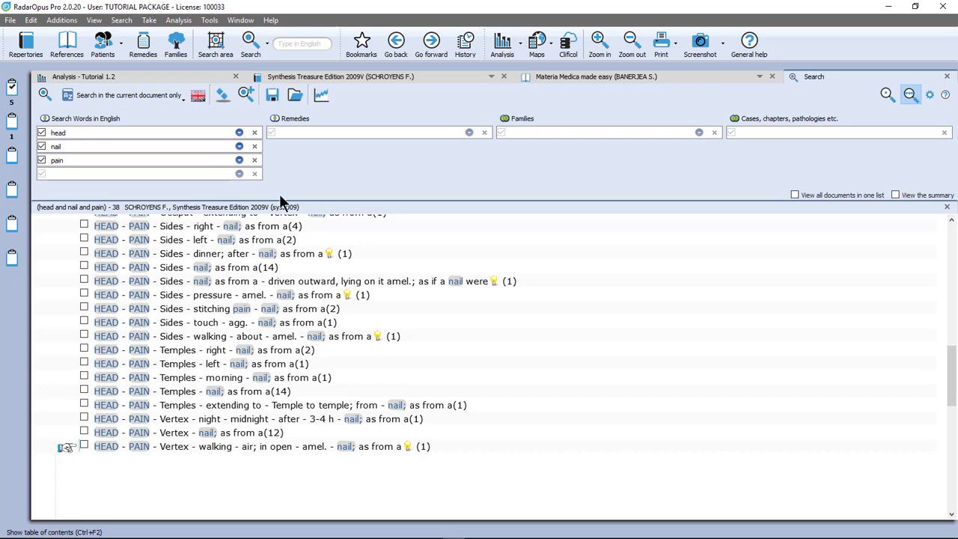
Check the dictionary words related to nail and pain, and open the rubric HEAD - PAIN - Sides - touch - agg. - nail; as from a
{"action": "left_click", "coordinate": [240, 146]}
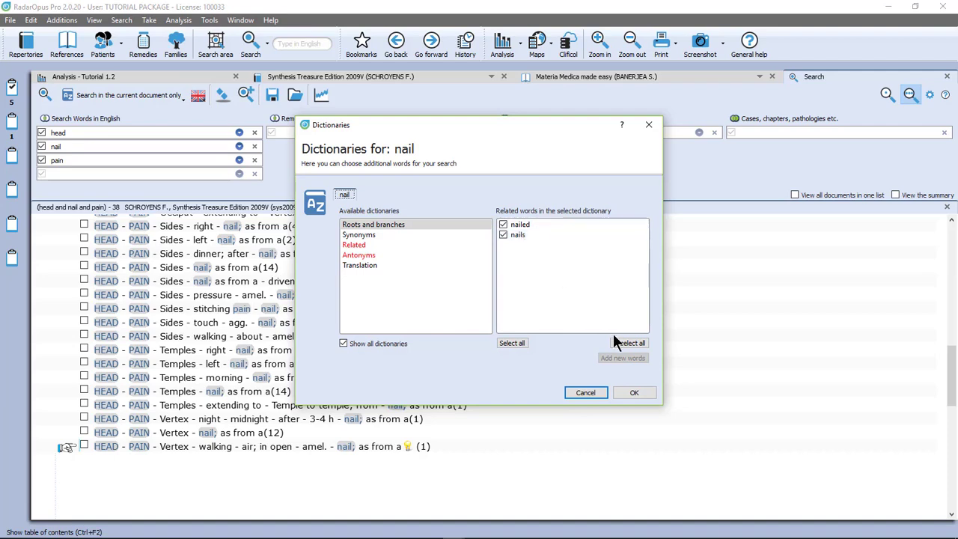
{"action": "left_click", "coordinate": [635, 392]}
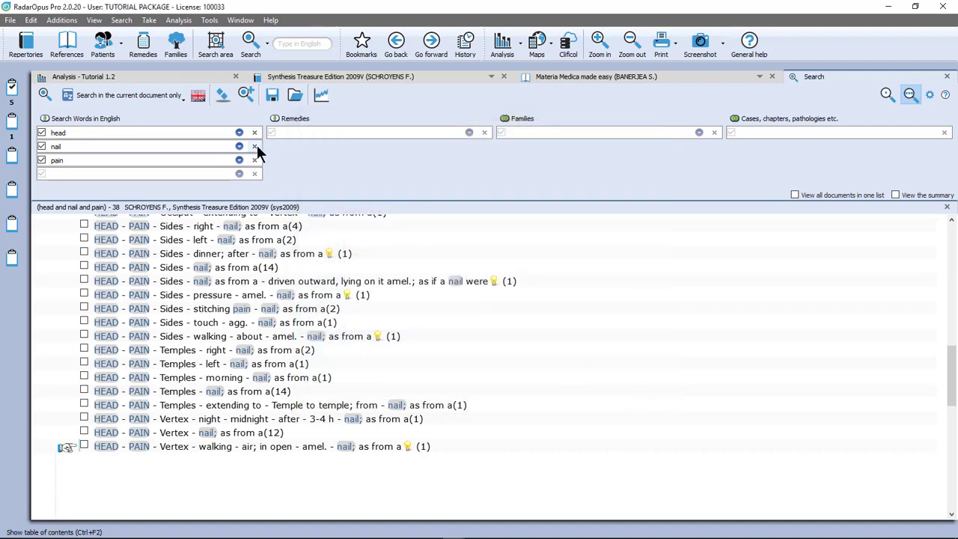
{"action": "left_click", "coordinate": [239, 161]}
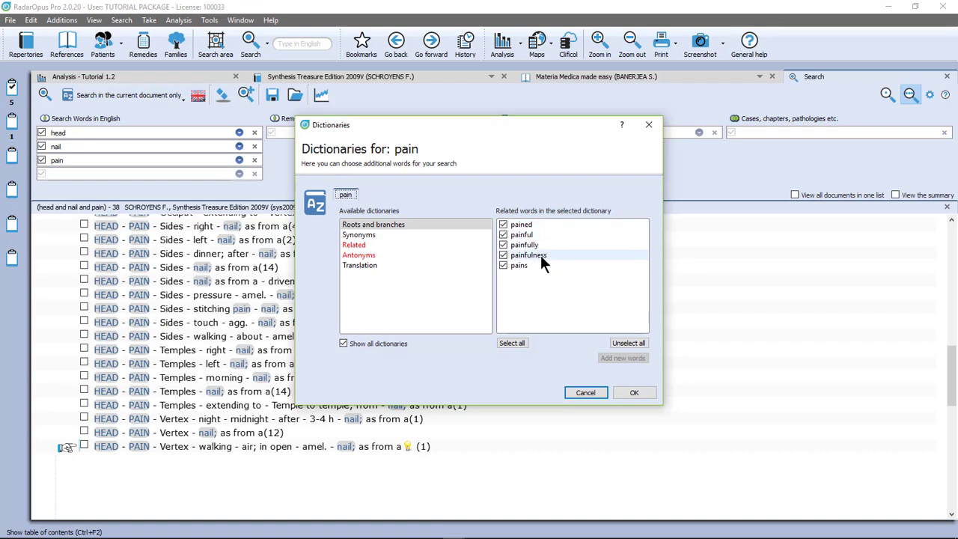
{"action": "left_click", "coordinate": [633, 393]}
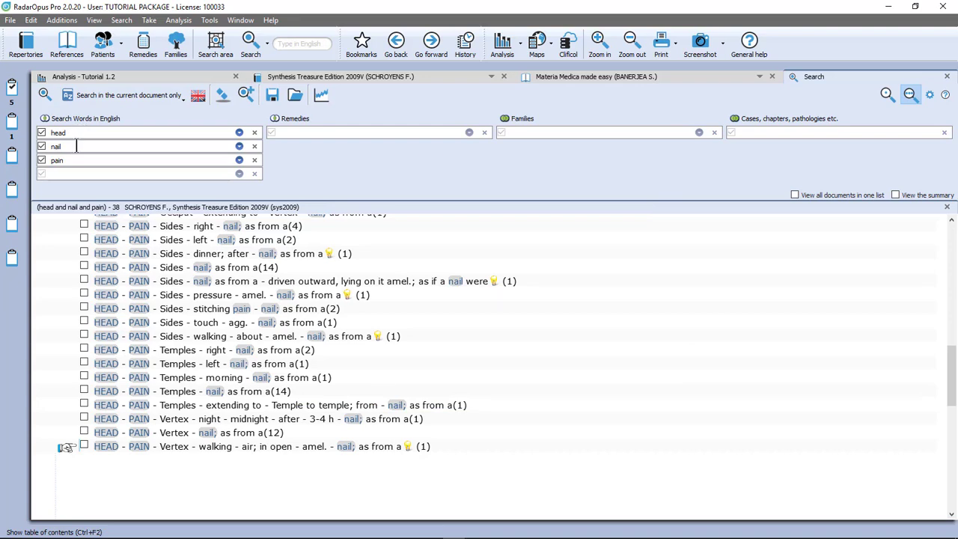
{"action": "double_click", "coordinate": [166, 322]}
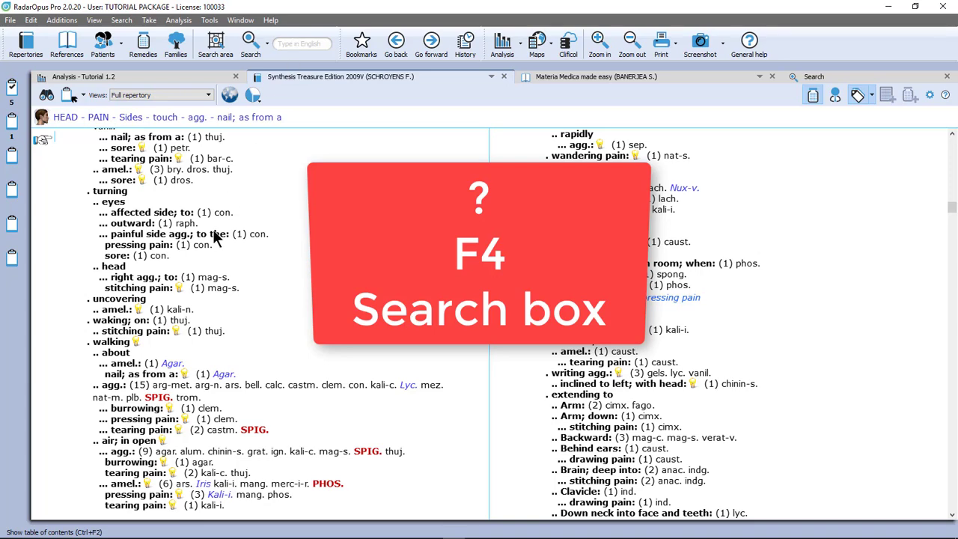
Start a new simple search and look for "vesicle lips" in the current document
{"action": "key", "text": "F4"}
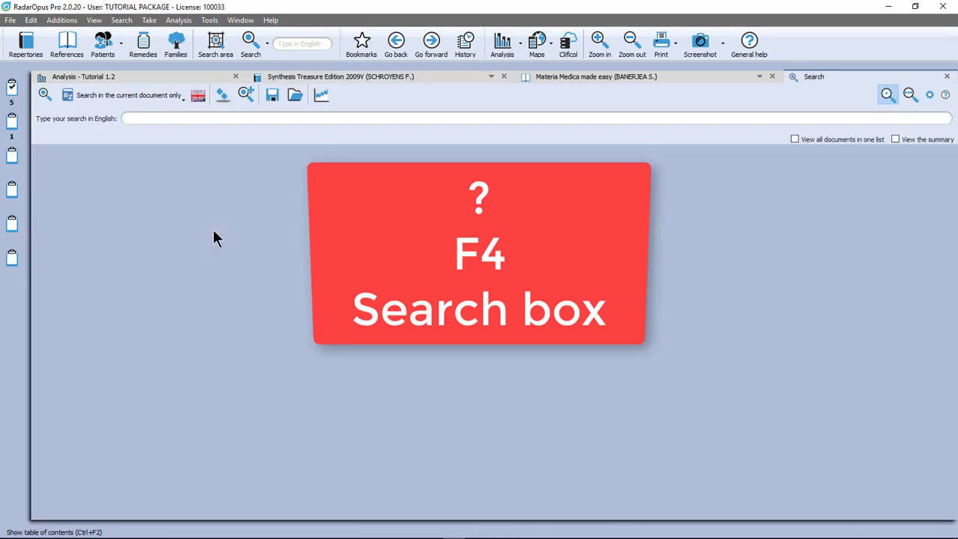
{"action": "type", "text": "v"}
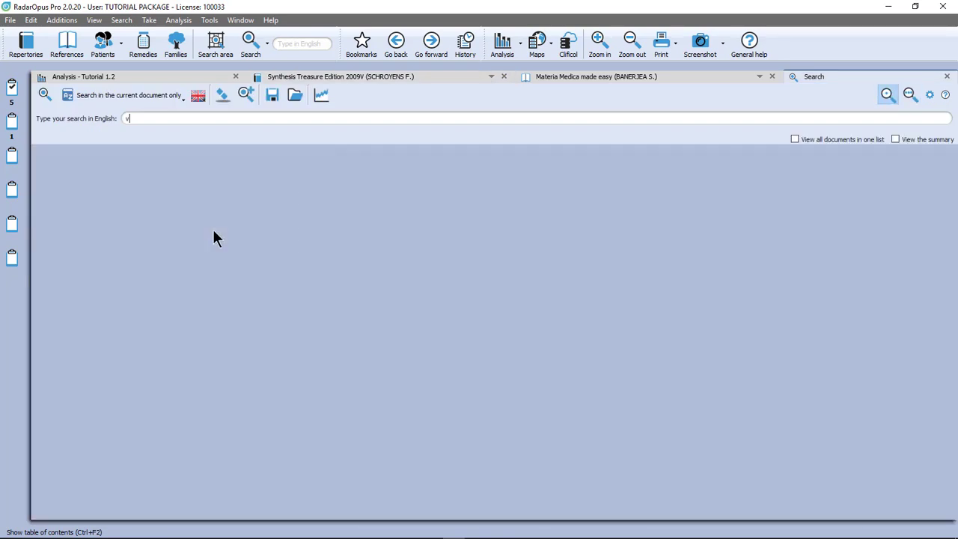
{"action": "type", "text": "esicle"}
{"action": "key", "text": "Return"}
{"action": "type", "text": "lips"}
{"action": "key", "text": "Return"}
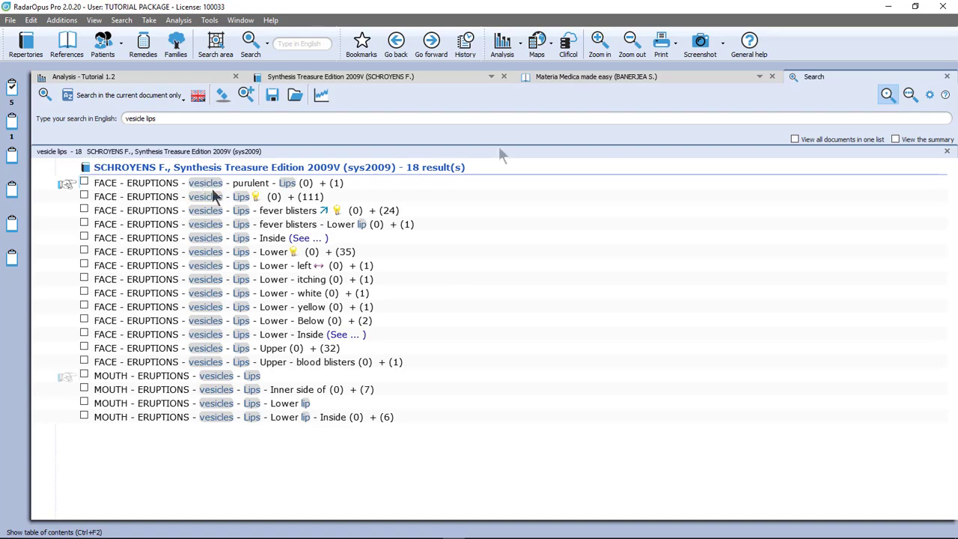
Open the rubric FACE - ERUPTIONS - vesicles - Lips in the repertory and add it to Clipboard 3
{"action": "left_click", "coordinate": [143, 199]}
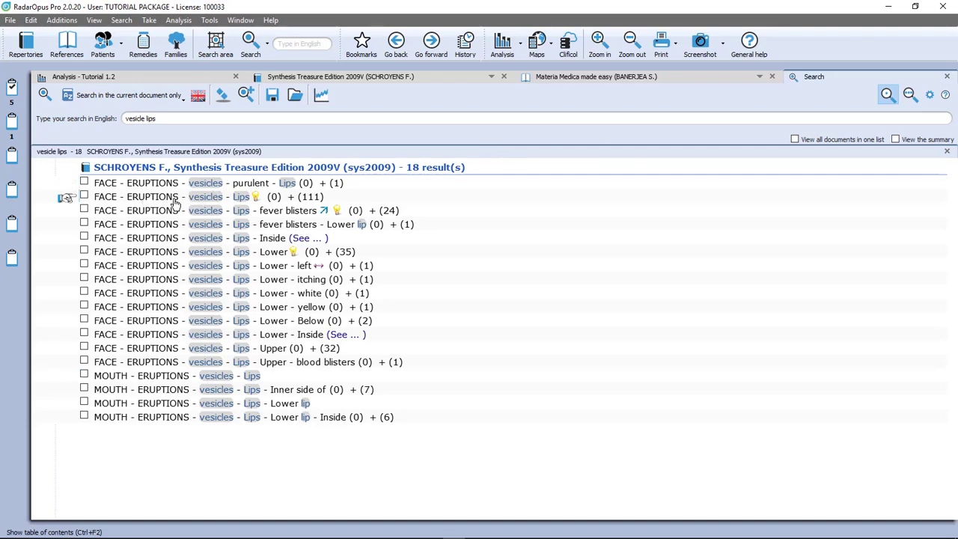
{"action": "double_click", "coordinate": [174, 199]}
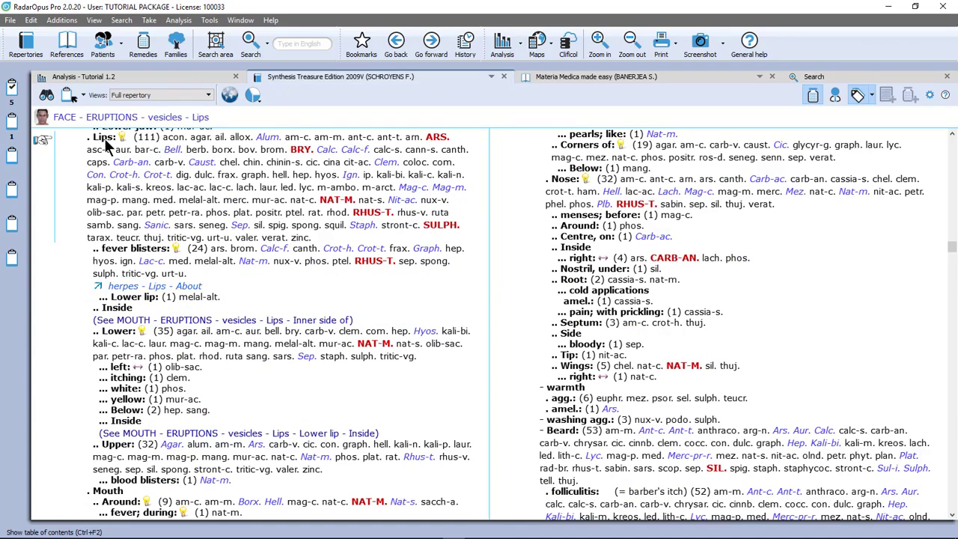
{"action": "left_click_drag", "start_coordinate": [104, 143], "coordinate": [12, 154]}
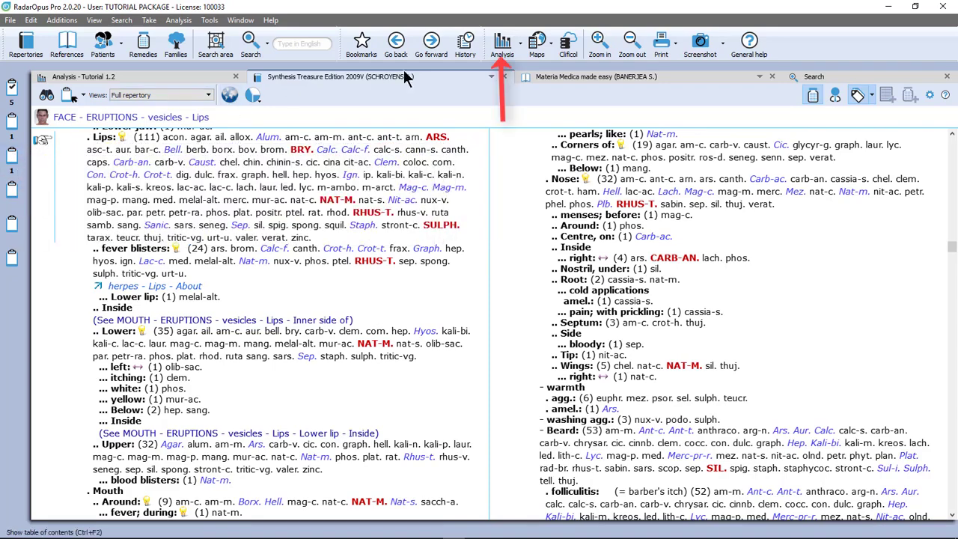
Open the analysis, view Clipboards 1, 2 and 3 one at a time, and combine all three clipboards in it
{"action": "left_click", "coordinate": [504, 44]}
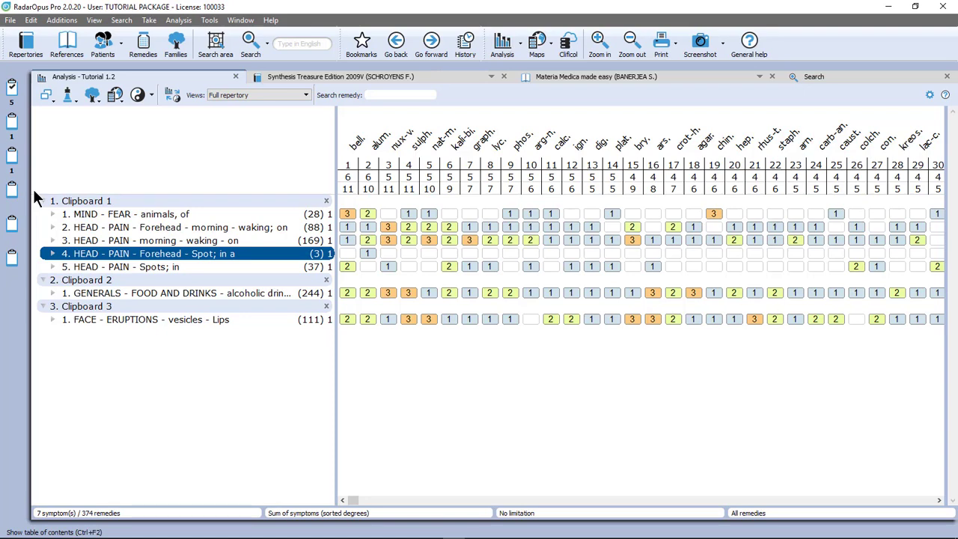
{"action": "left_click", "coordinate": [12, 88]}
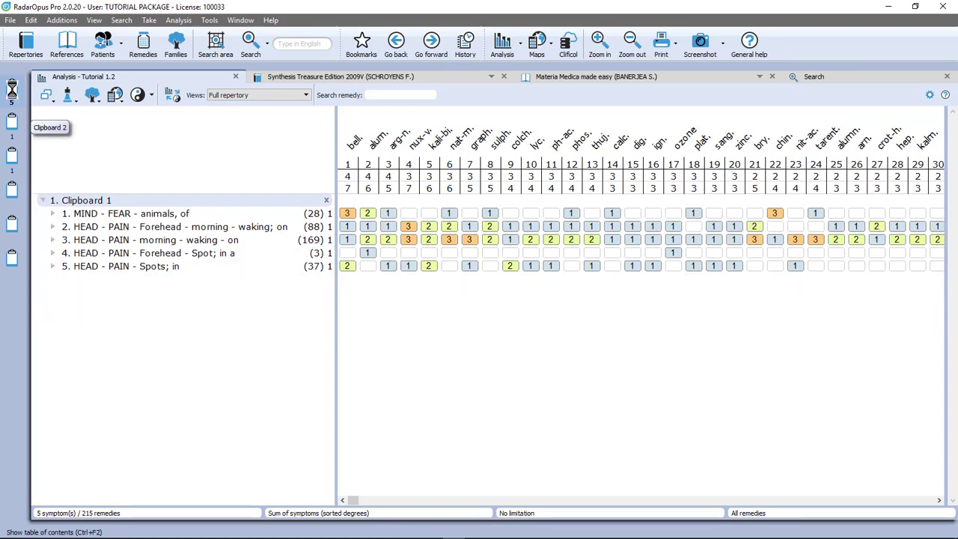
{"action": "left_click", "coordinate": [11, 120]}
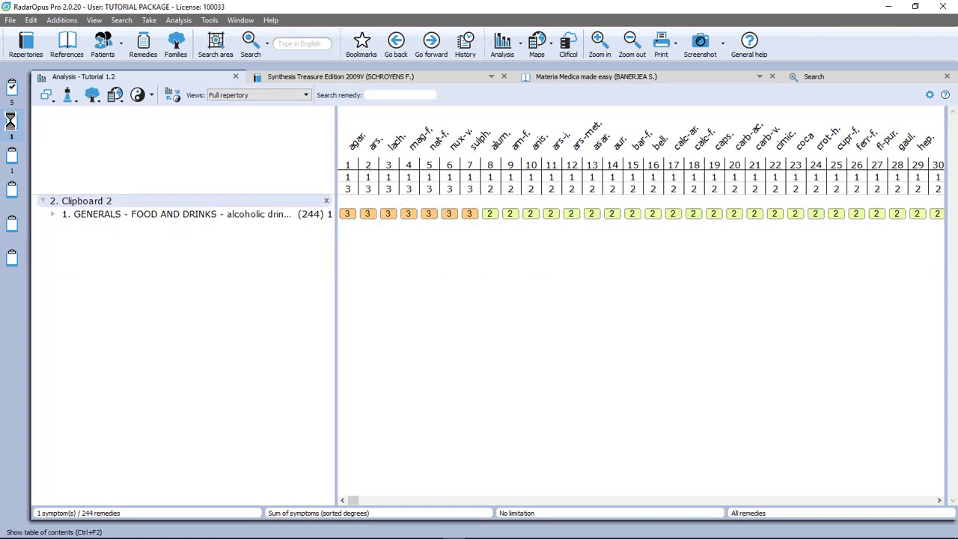
{"action": "left_click", "coordinate": [12, 155]}
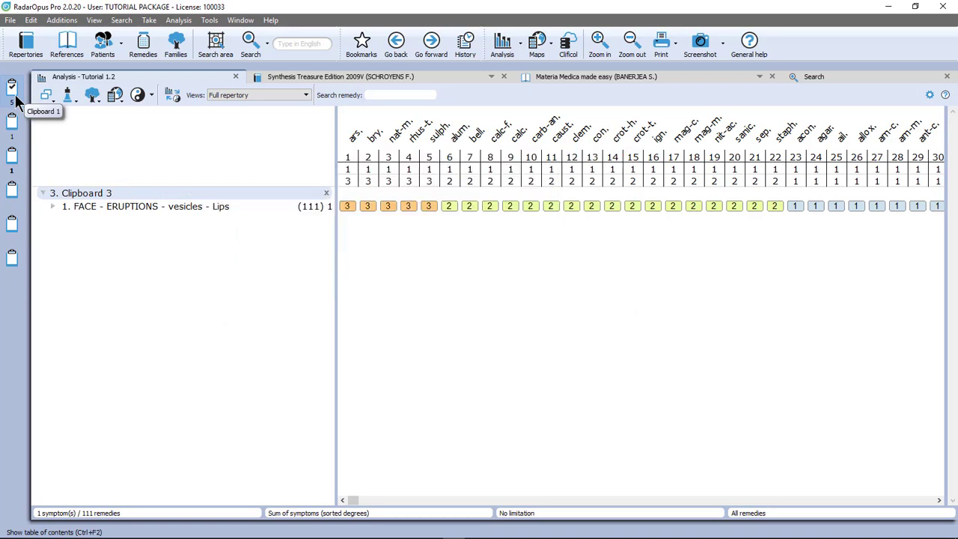
{"action": "left_click", "coordinate": [15, 96], "text": "ctrl"}
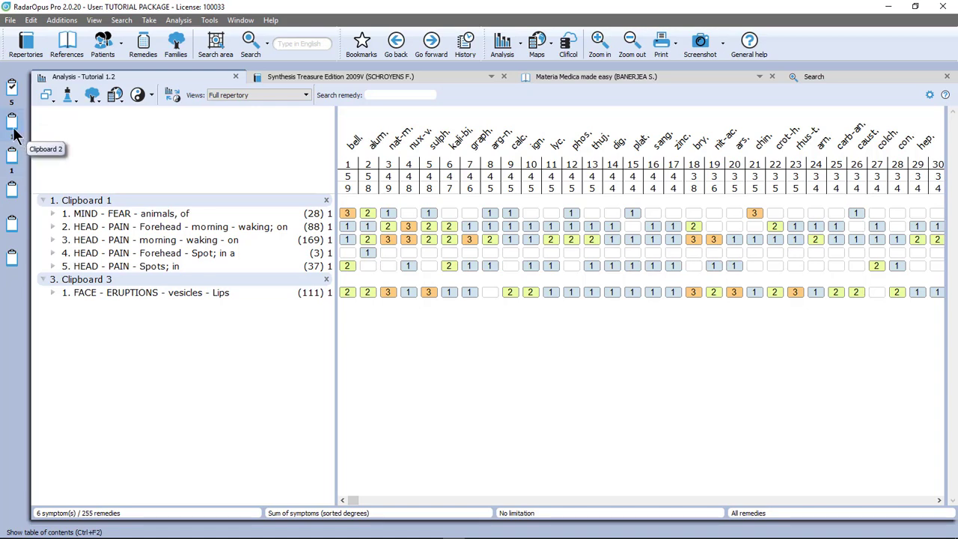
{"action": "left_click", "coordinate": [14, 127]}
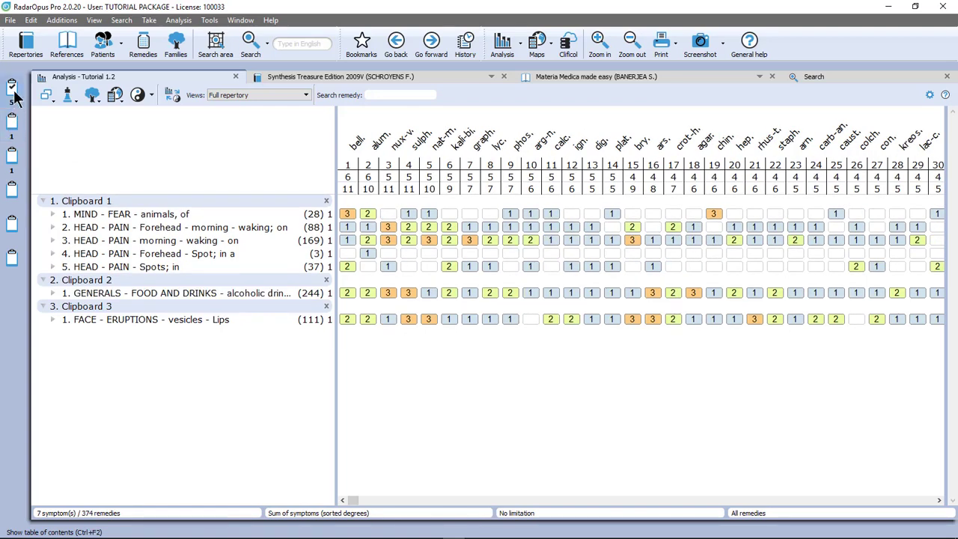
Leave Clipboard 1 out of the analysis and look at the rubrics of Clipboards 2 and 3 together
{"action": "left_click", "coordinate": [13, 91]}
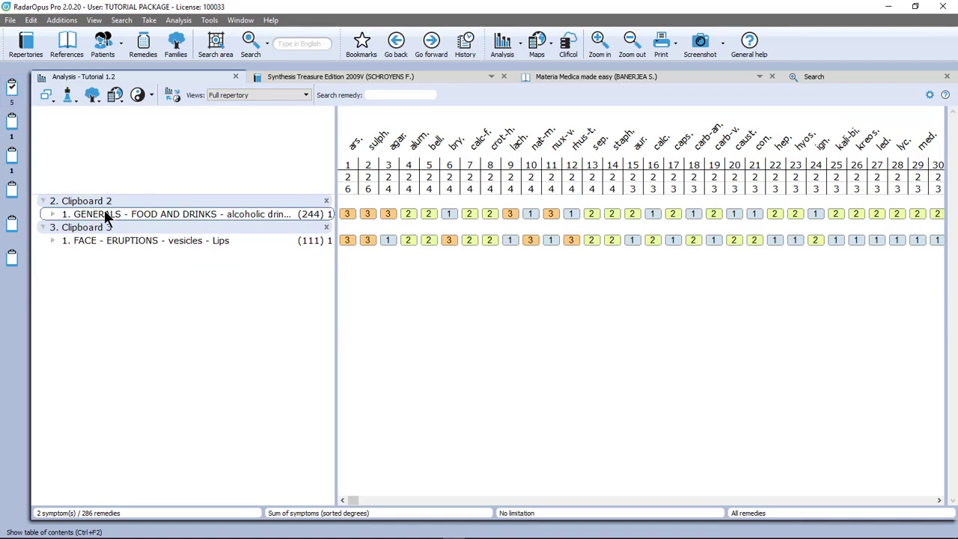
{"action": "left_click", "coordinate": [117, 238]}
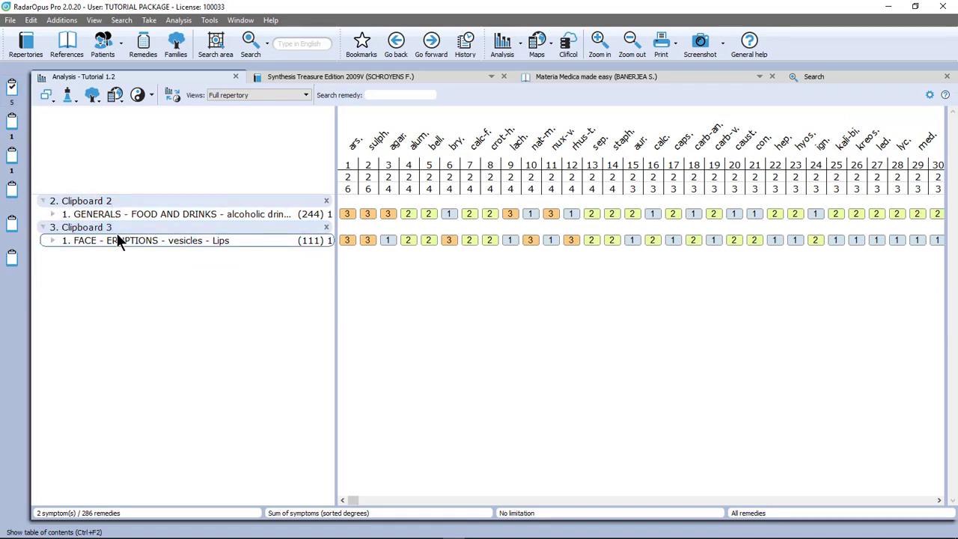
{"action": "mouse_move", "coordinate": [118, 237]}
Clear the previous search, look for "vomit pregnant black" in the current document, and widen the search to all documents
{"action": "left_click", "coordinate": [819, 78]}
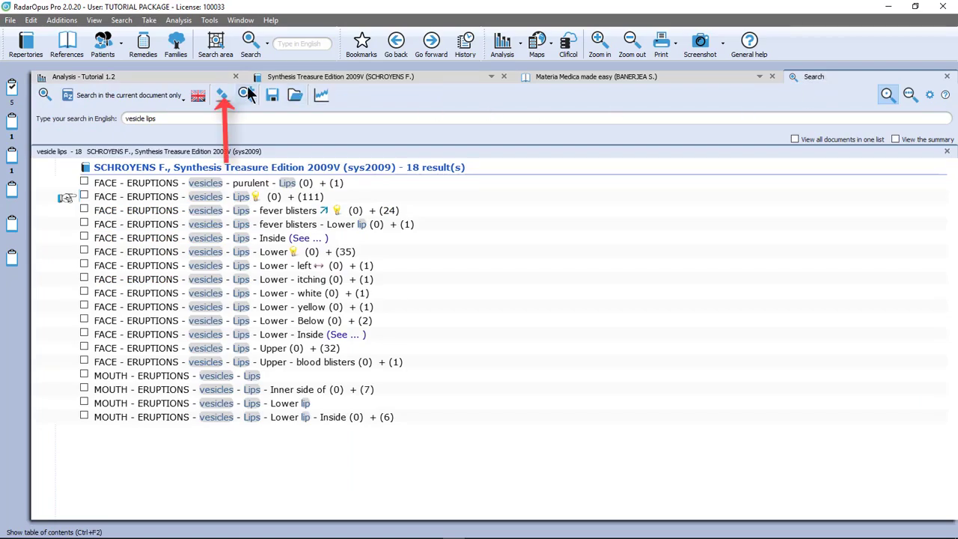
{"action": "left_click", "coordinate": [222, 95]}
{"action": "left_click", "coordinate": [203, 118]}
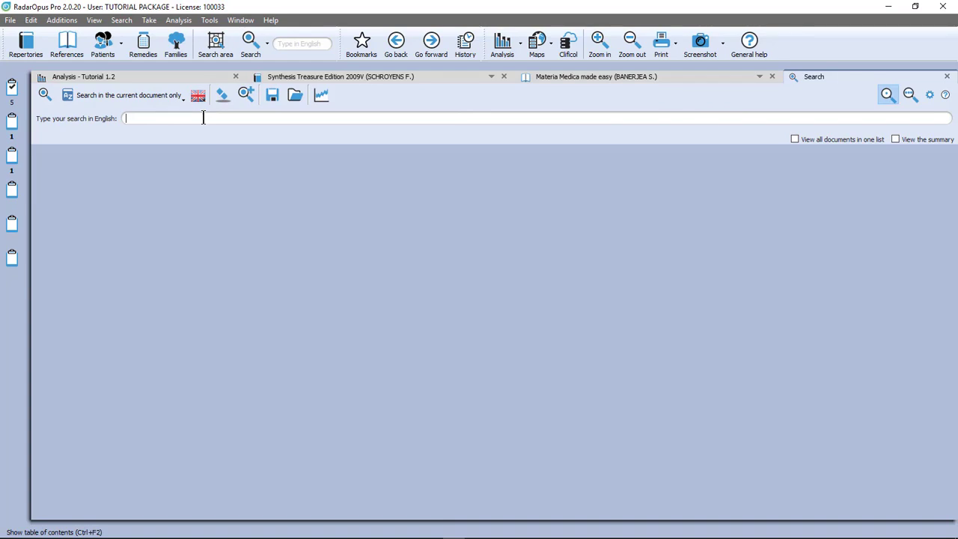
{"action": "type", "text": "vomo"}
{"action": "key", "text": "BackSpace"}
{"action": "type", "text": "i"}
{"action": "key", "text": "BackSpace"}
{"action": "type", "text": "it pregnant black"}
{"action": "key", "text": "Return"}
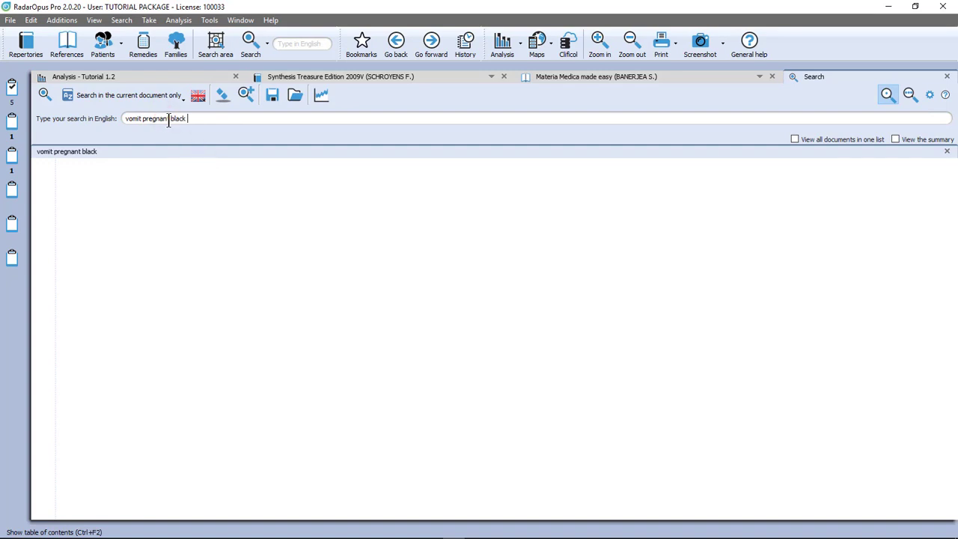
{"action": "left_click", "coordinate": [151, 95]}
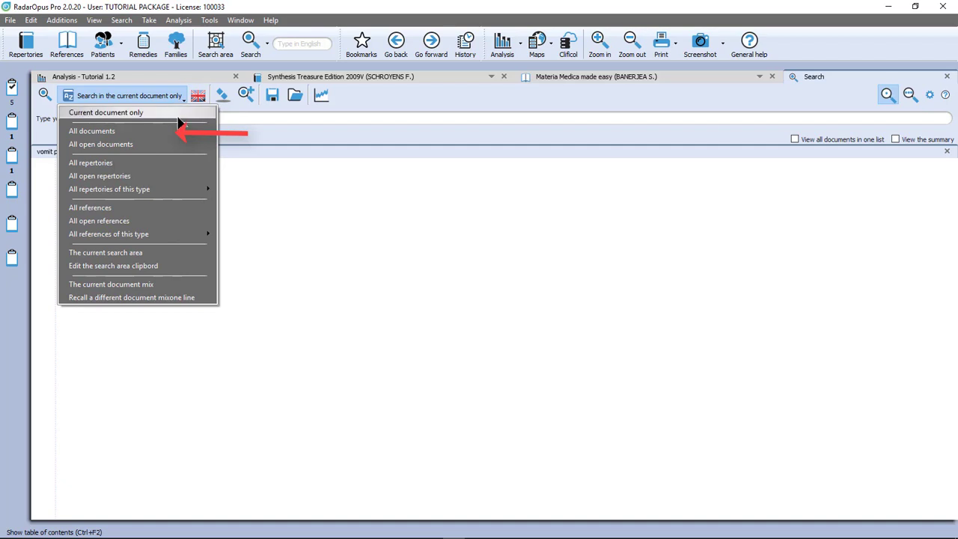
{"action": "left_click", "coordinate": [174, 131]}
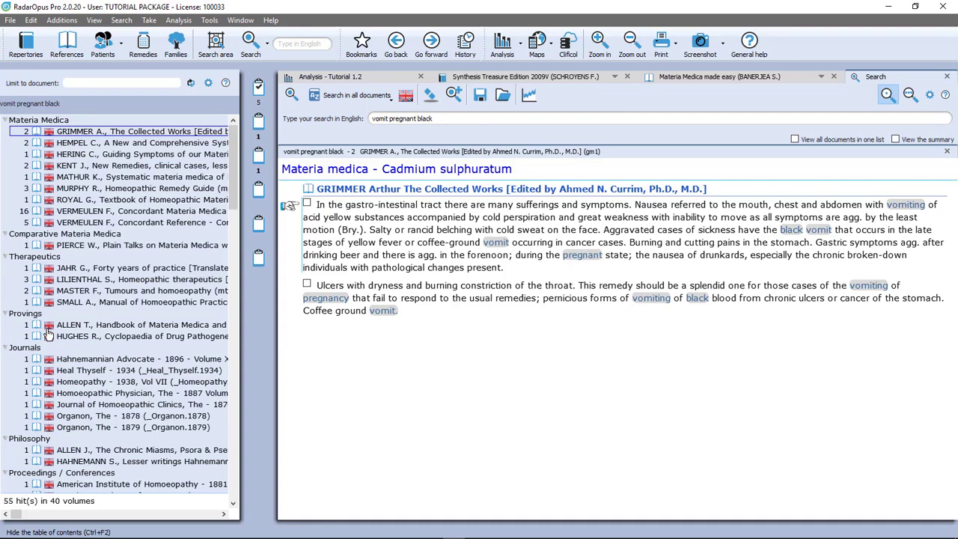
Open the result in Hering's Guiding Symptoms of our Materia Medica and add its Nux vomica vomiting symptom to Clipboard 1
{"action": "left_click", "coordinate": [90, 156]}
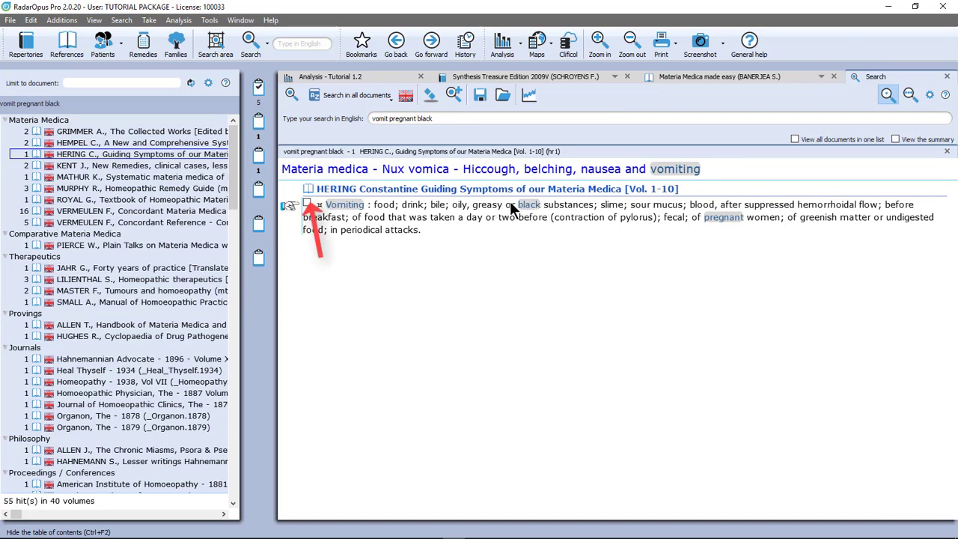
{"action": "left_click", "coordinate": [307, 203]}
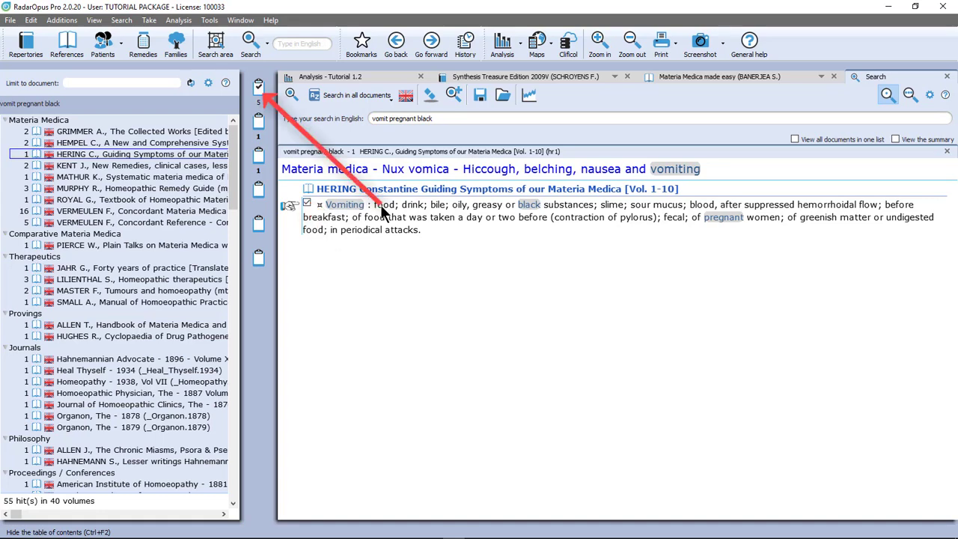
{"action": "mouse_move", "coordinate": [260, 88]}
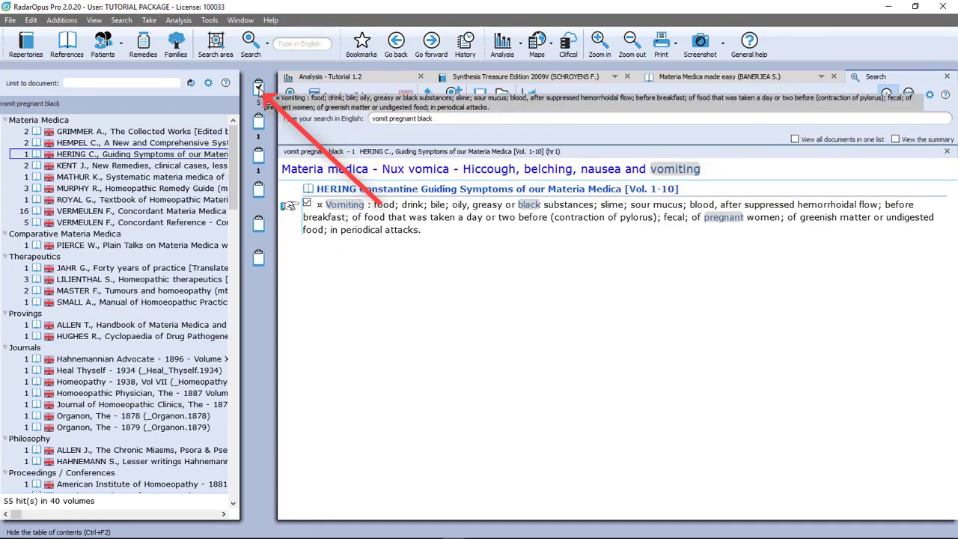
Open the analysis and examine the symptoms listed under Clipboards 1, 2 and 3
{"action": "left_click", "coordinate": [503, 45]}
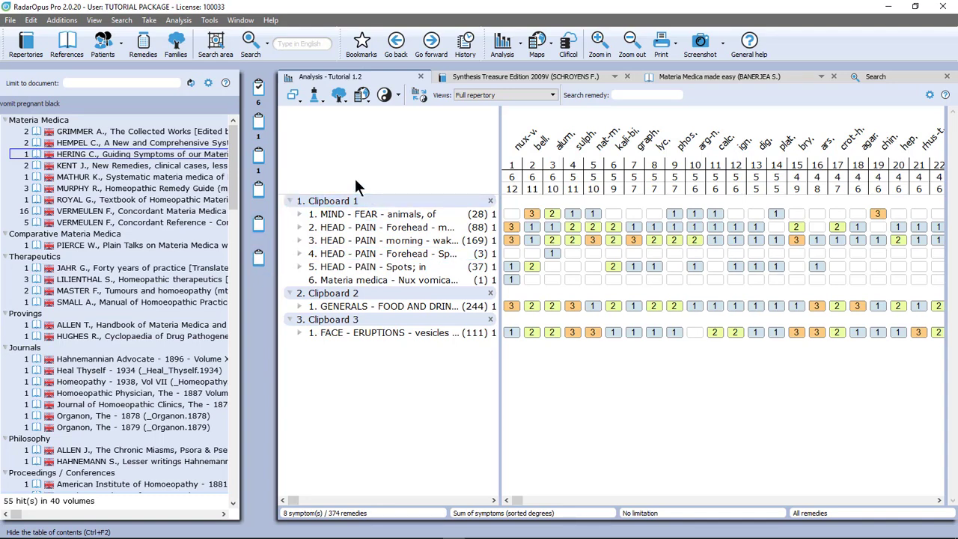
{"action": "left_click", "coordinate": [367, 214]}
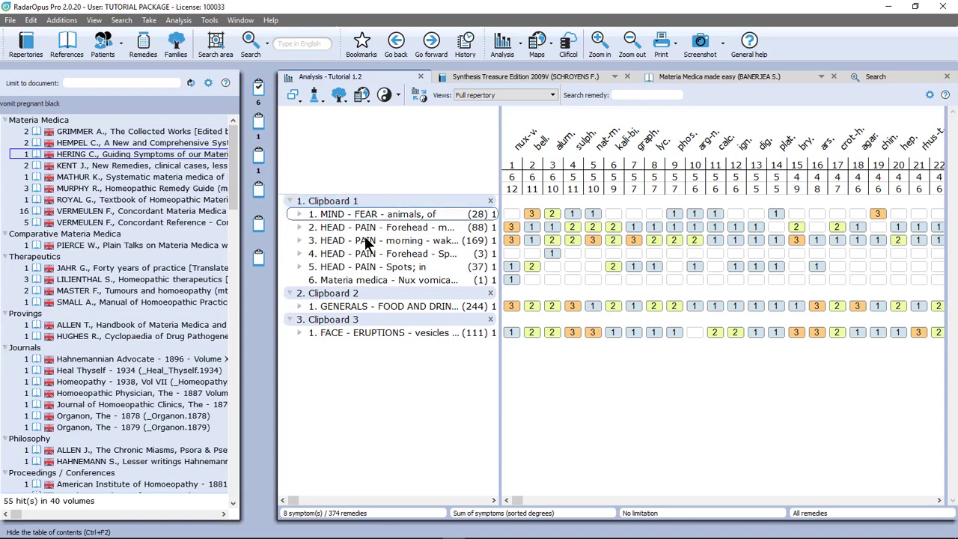
{"action": "left_click", "coordinate": [370, 358]}
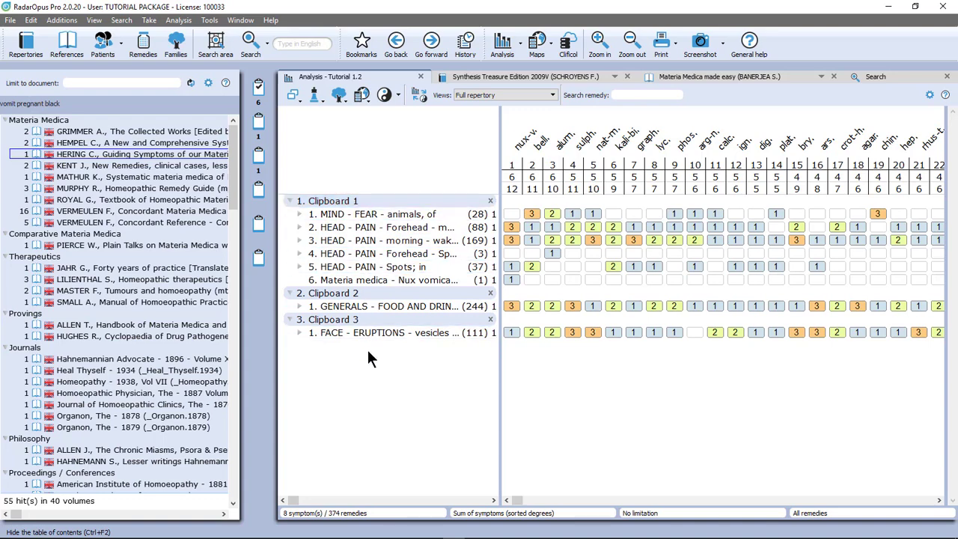
Save the current analysis to the default folder under the name "tutorial"
{"action": "right_click", "coordinate": [260, 90]}
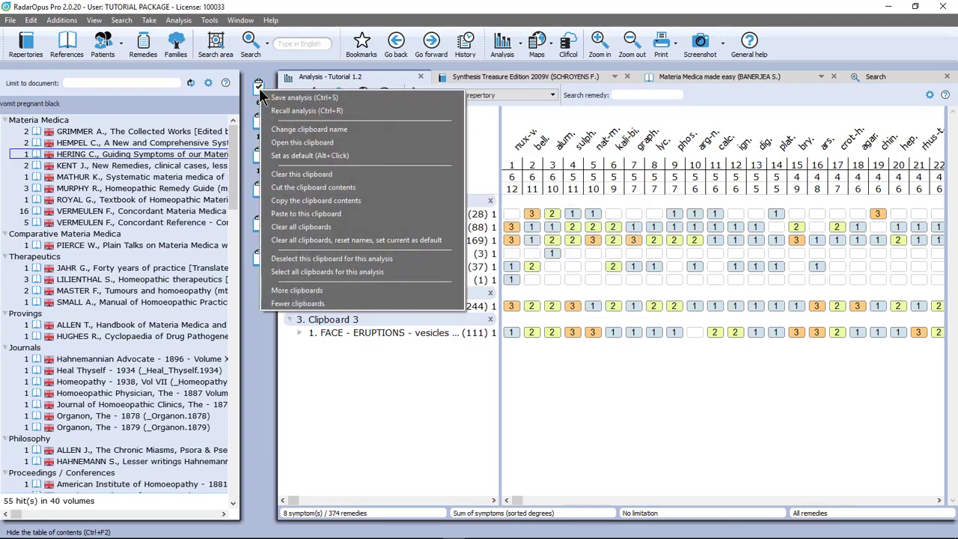
{"action": "left_click", "coordinate": [276, 97]}
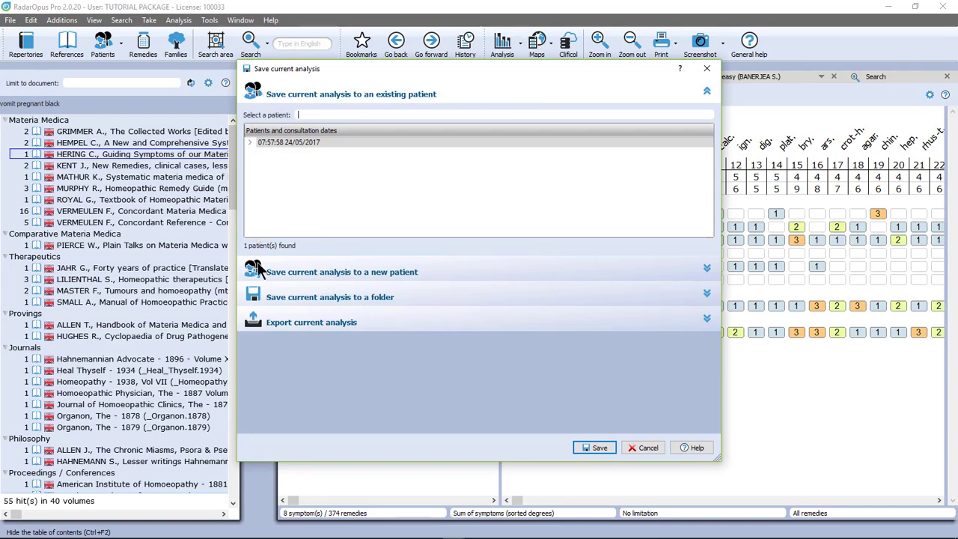
{"action": "left_click", "coordinate": [278, 292]}
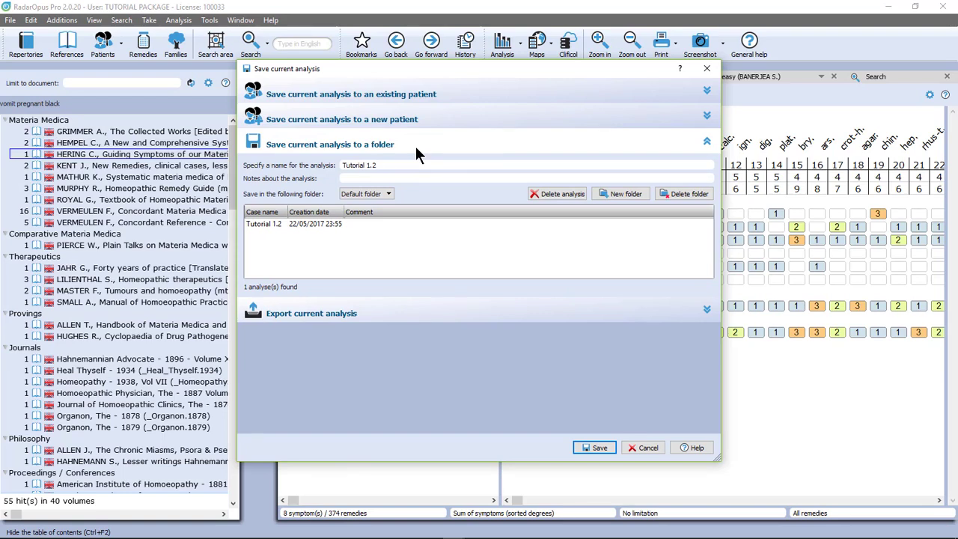
{"action": "key", "text": "BackSpace"}
{"action": "key", "text": "BackSpace"}
{"action": "key", "text": "BackSpace"}
{"action": "key", "text": "BackSpace"}
{"action": "key", "text": "BackSpace"}
{"action": "key", "text": "BackSpace"}
{"action": "key", "text": "BackSpace"}
{"action": "key", "text": "BackSpace"}
{"action": "key", "text": "BackSpace"}
{"action": "key", "text": "BackSpace"}
{"action": "key", "text": "BackSpace"}
{"action": "key", "text": "BackSpace"}
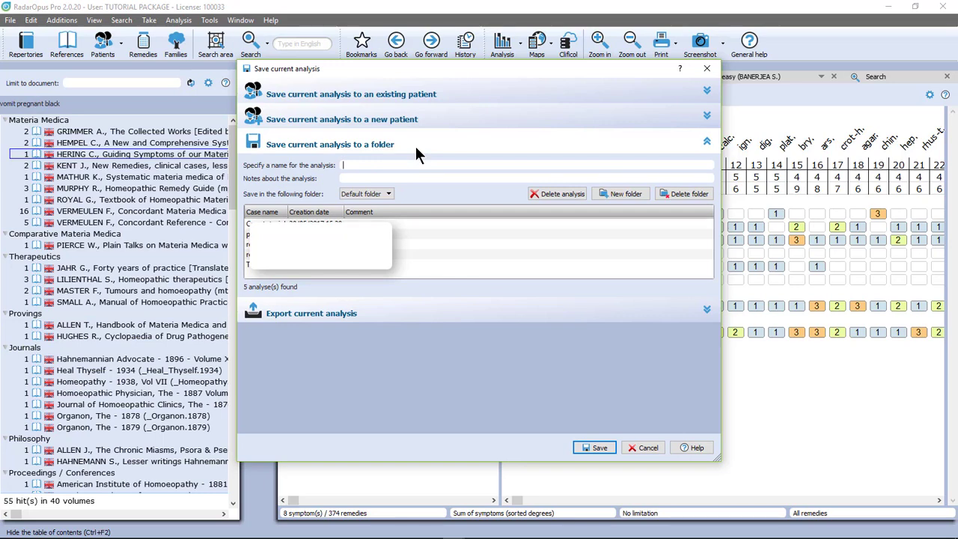
{"action": "type", "text": "test"}
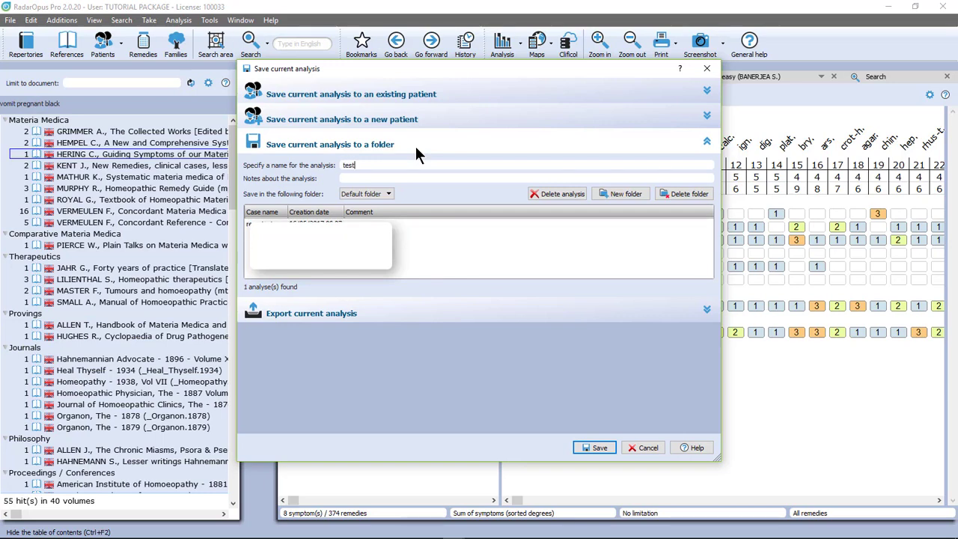
{"action": "key", "text": "BackSpace"}
{"action": "key", "text": "BackSpace"}
{"action": "key", "text": "BackSpace"}
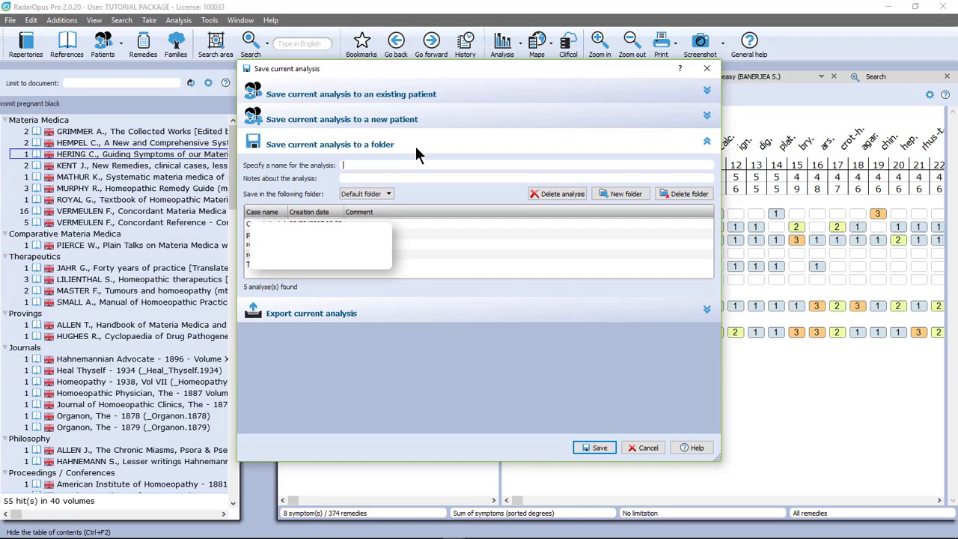
{"action": "type", "text": "tu"}
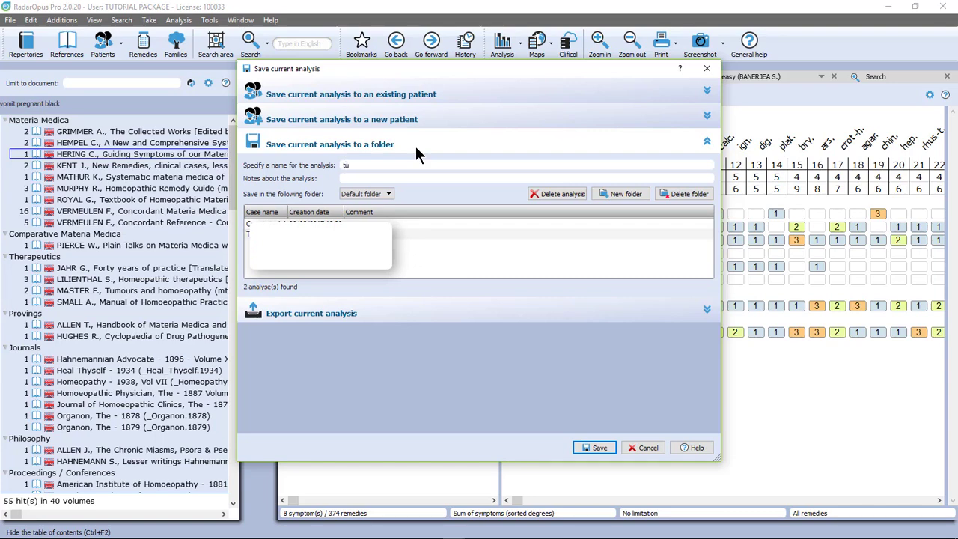
{"action": "type", "text": "torial"}
{"action": "left_click", "coordinate": [599, 448]}
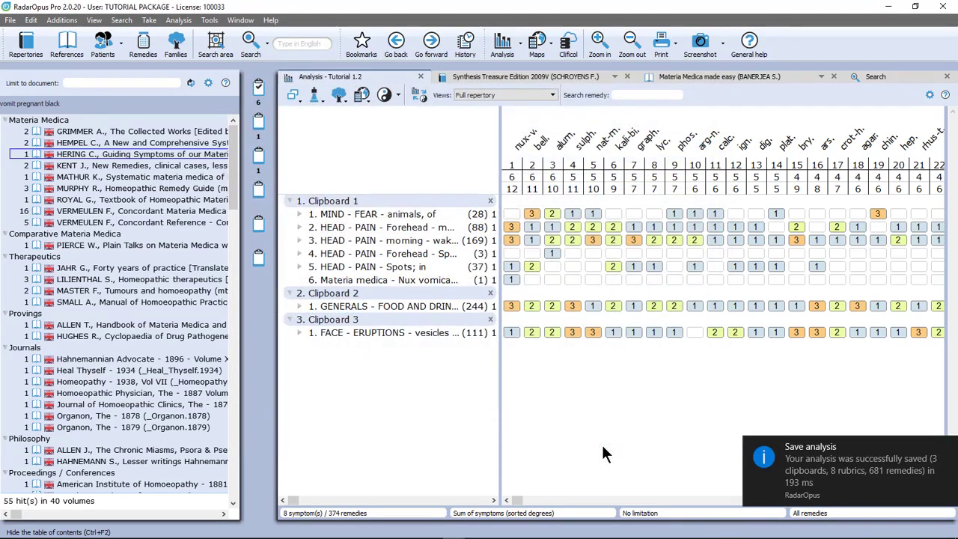
Clear all clipboards and return to the Synthesis Treasure Edition 2009V repertory
{"action": "right_click", "coordinate": [260, 88]}
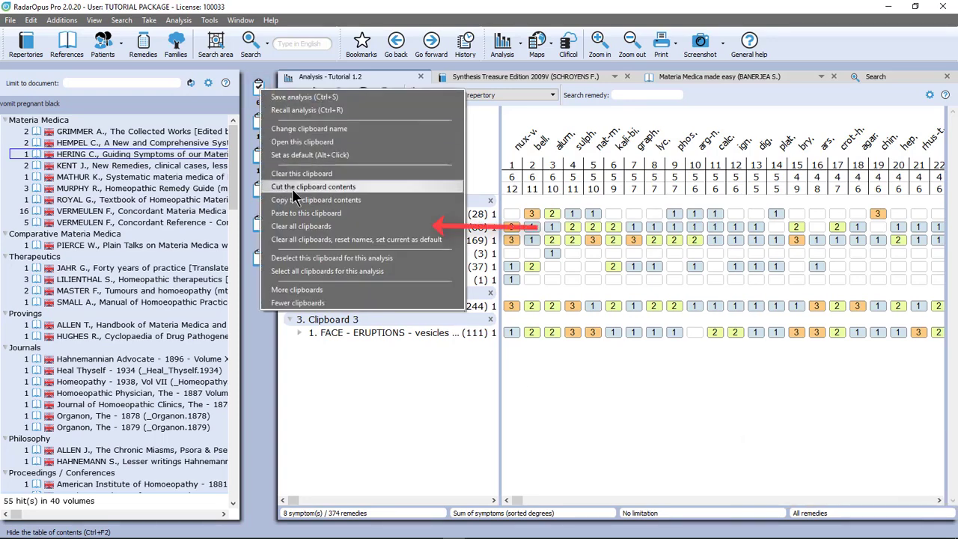
{"action": "left_click", "coordinate": [300, 227]}
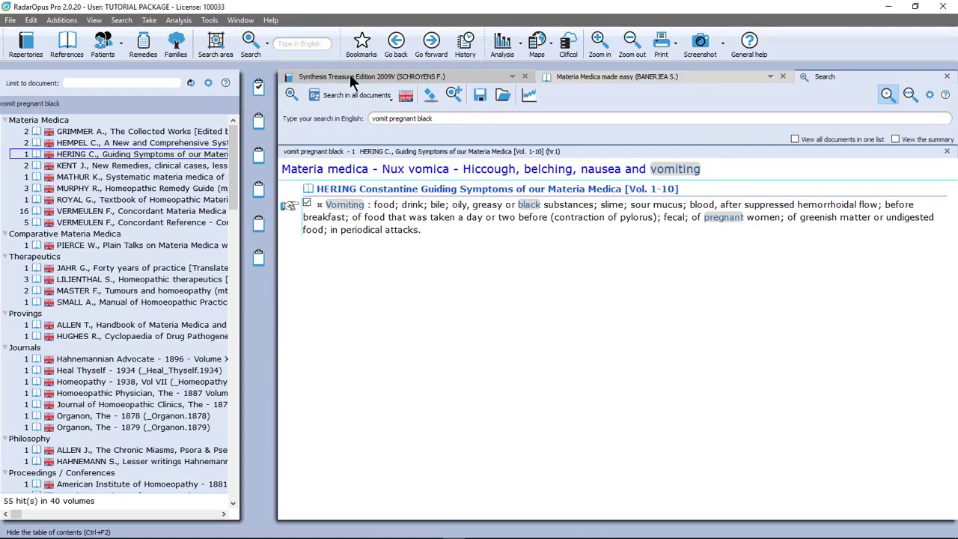
{"action": "left_click", "coordinate": [306, 79]}
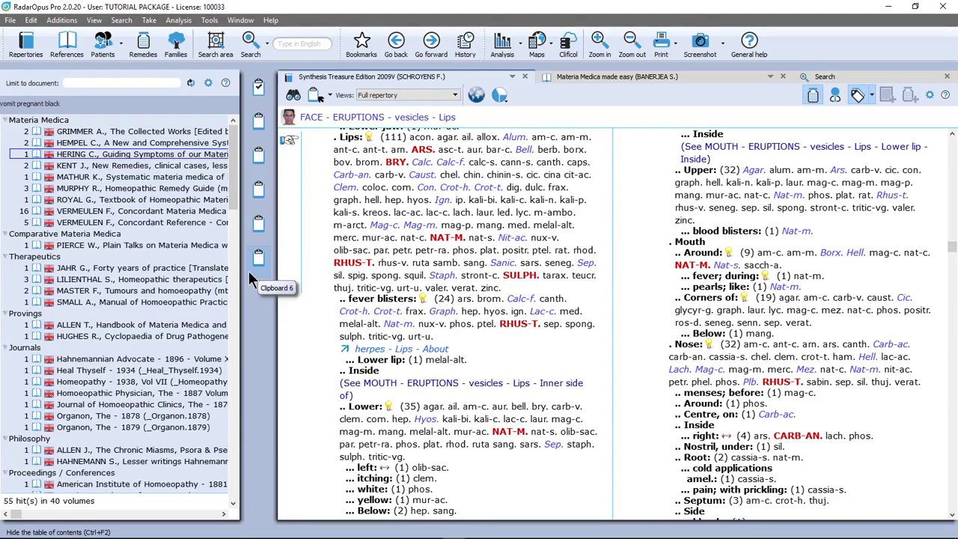
Find the saved analysis "tutorial" in the default folder by searching for "tuto", and recall it
{"action": "right_click", "coordinate": [259, 90]}
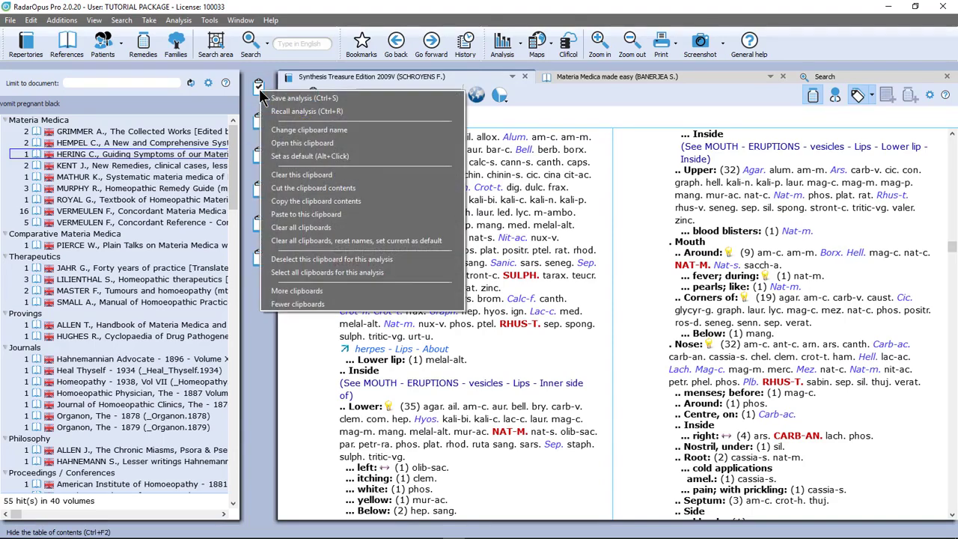
{"action": "left_click", "coordinate": [286, 112]}
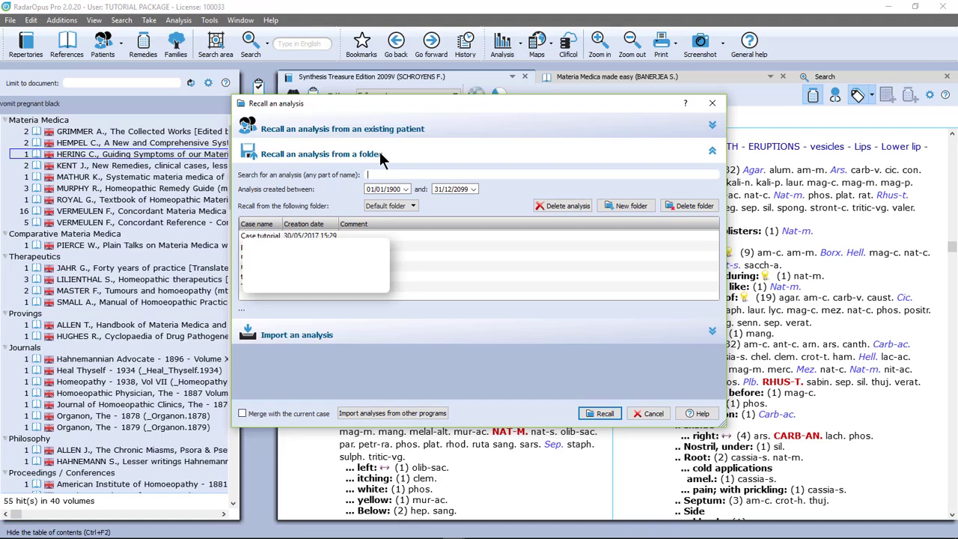
{"action": "type", "text": "tuto"}
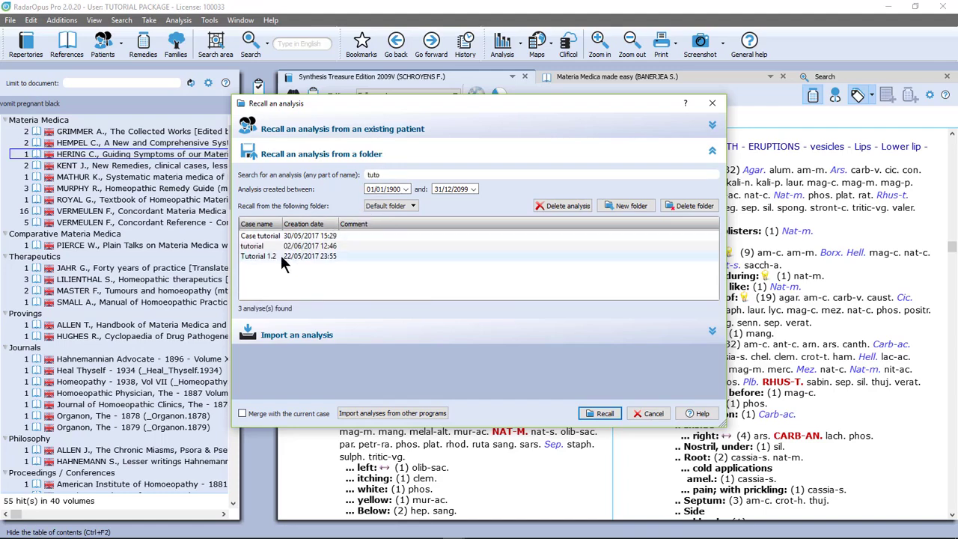
{"action": "left_click", "coordinate": [261, 249]}
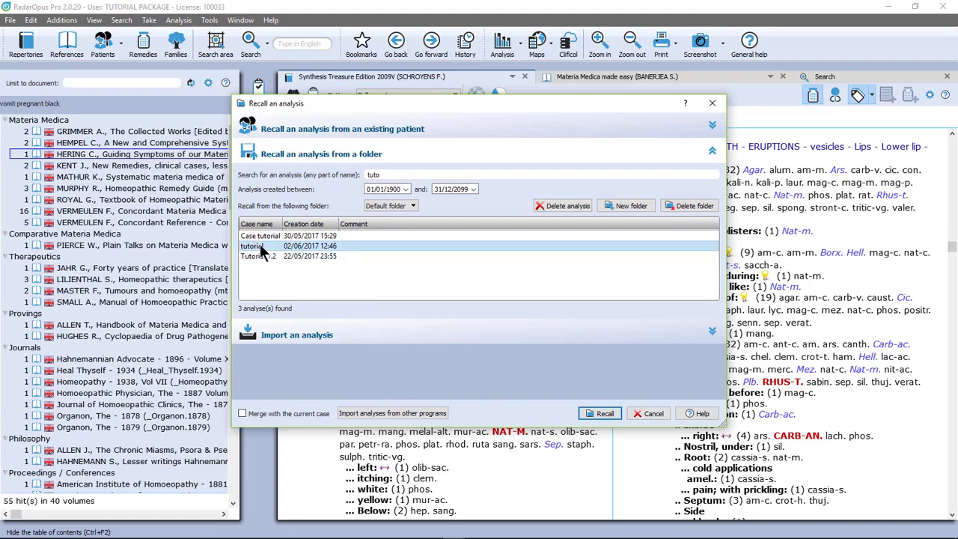
{"action": "double_click", "coordinate": [293, 250]}
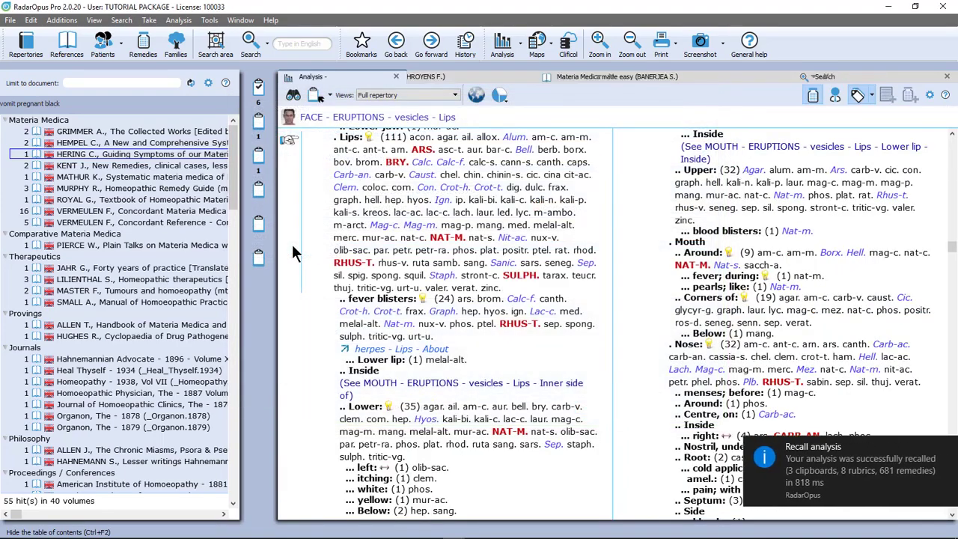